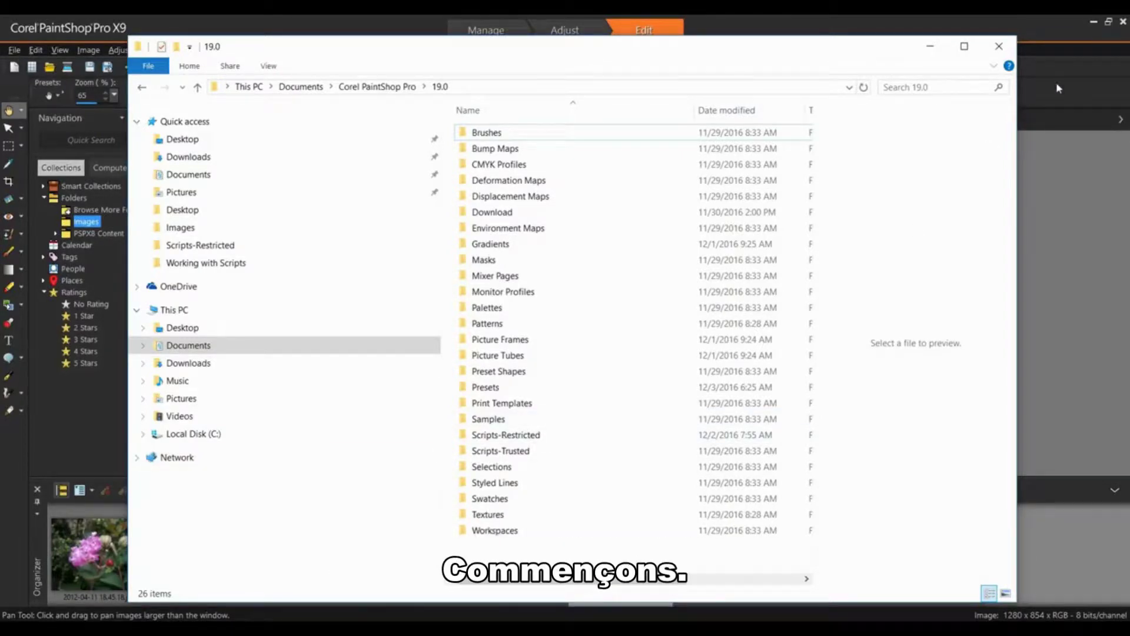
# Close the script folders window and open the Welcome window from the Help menu.
pyautogui.click(993, 46)
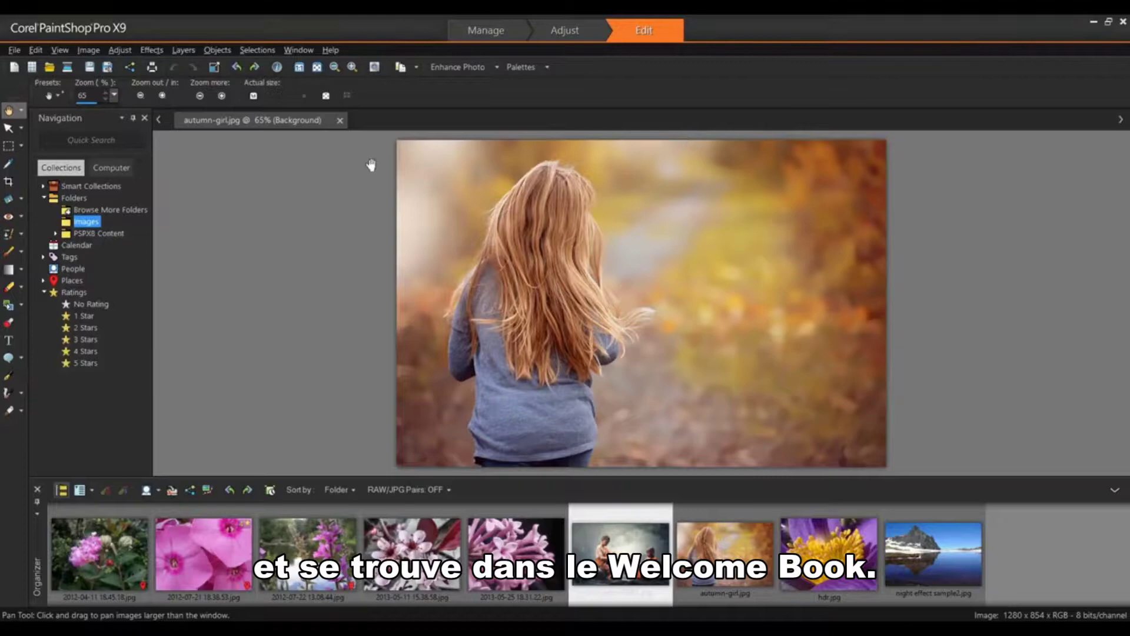
pyautogui.click(332, 51)
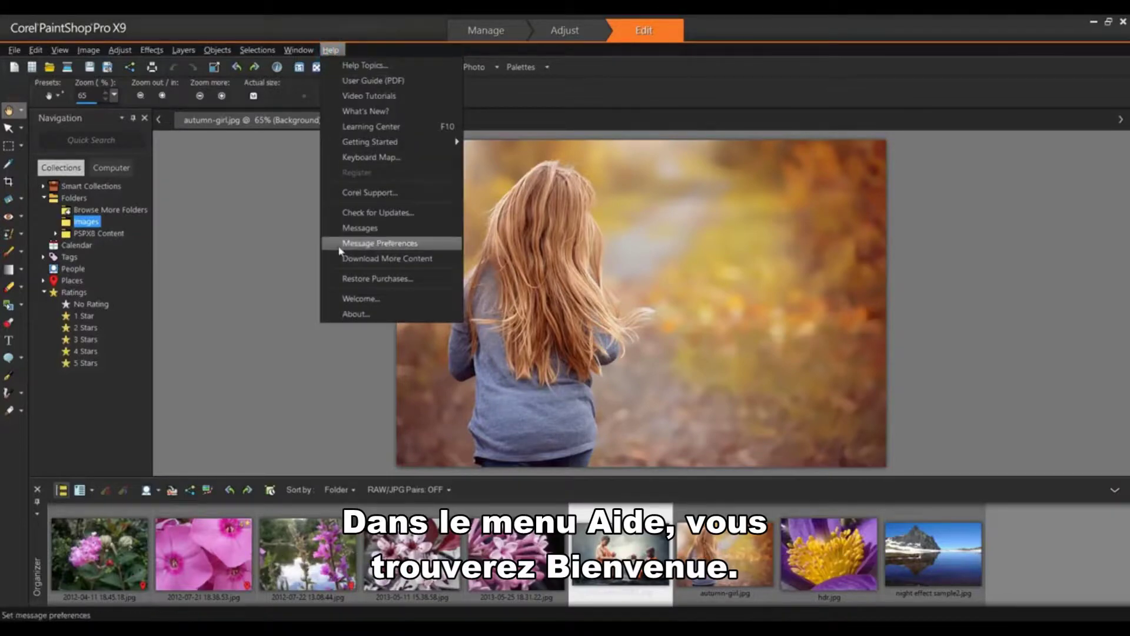
pyautogui.click(361, 300)
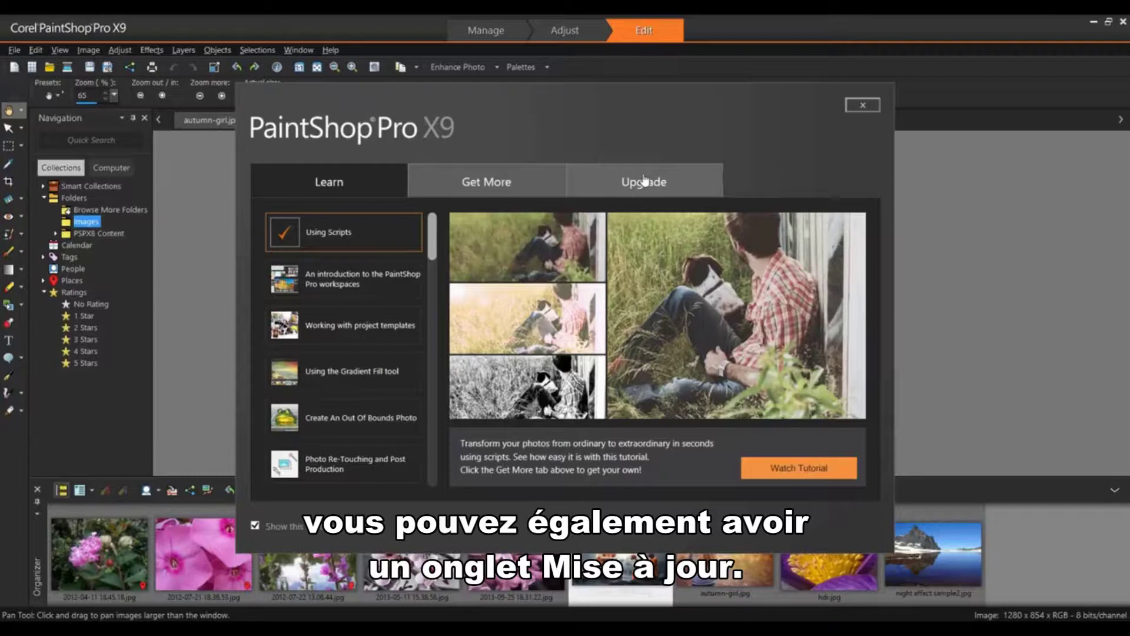
# Show the Get More add-ons filtered to the Scripts category.
pyautogui.click(486, 186)
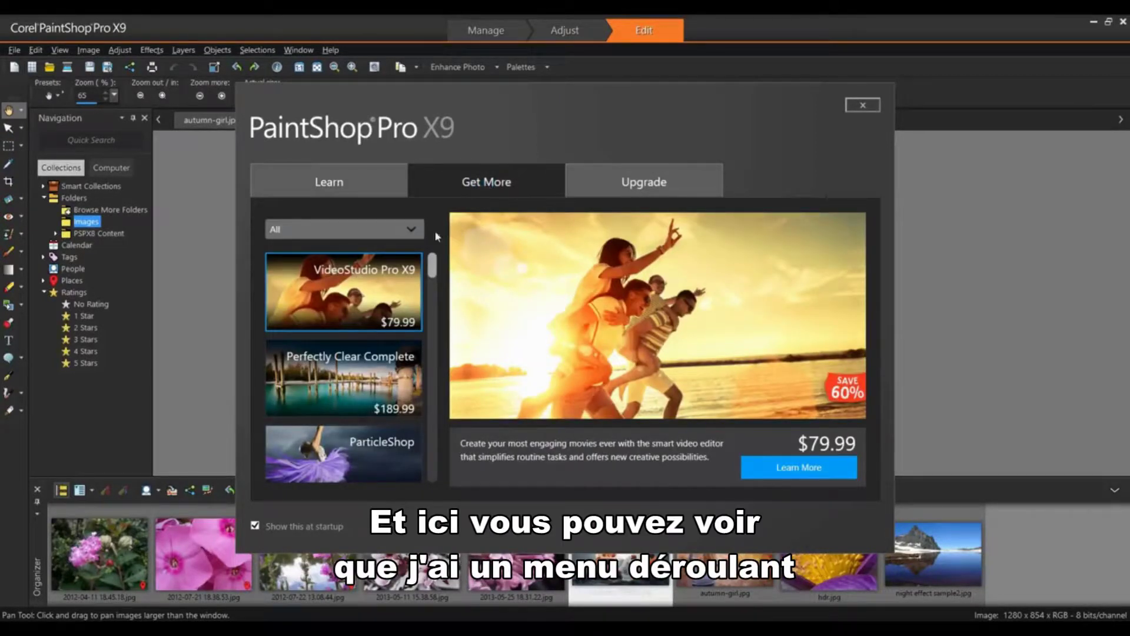
pyautogui.click(419, 229)
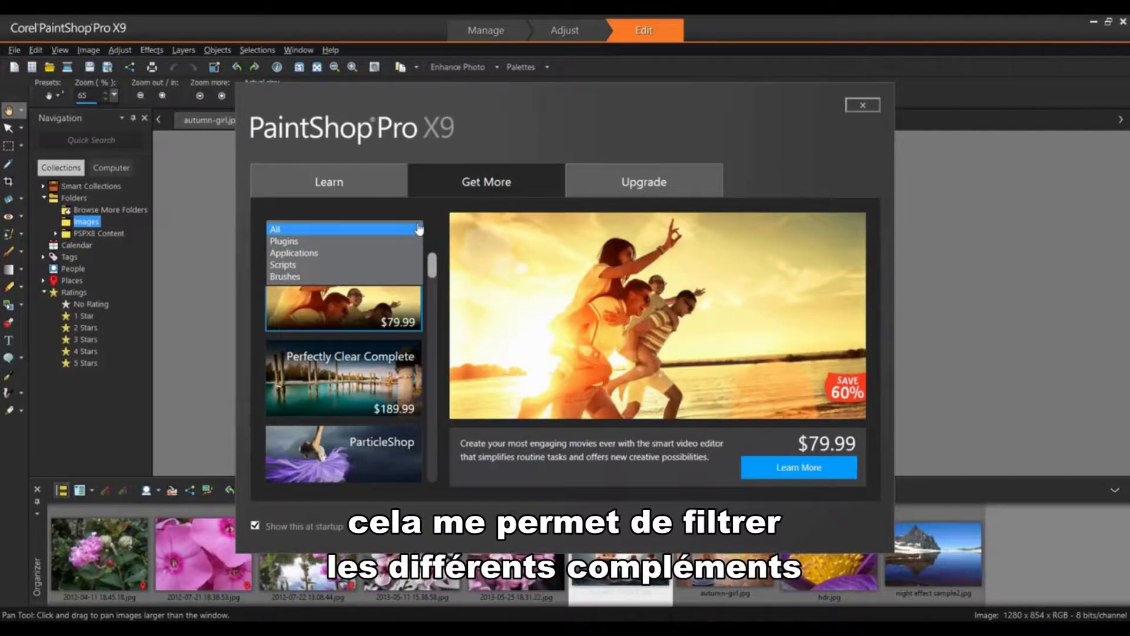
pyautogui.click(310, 264)
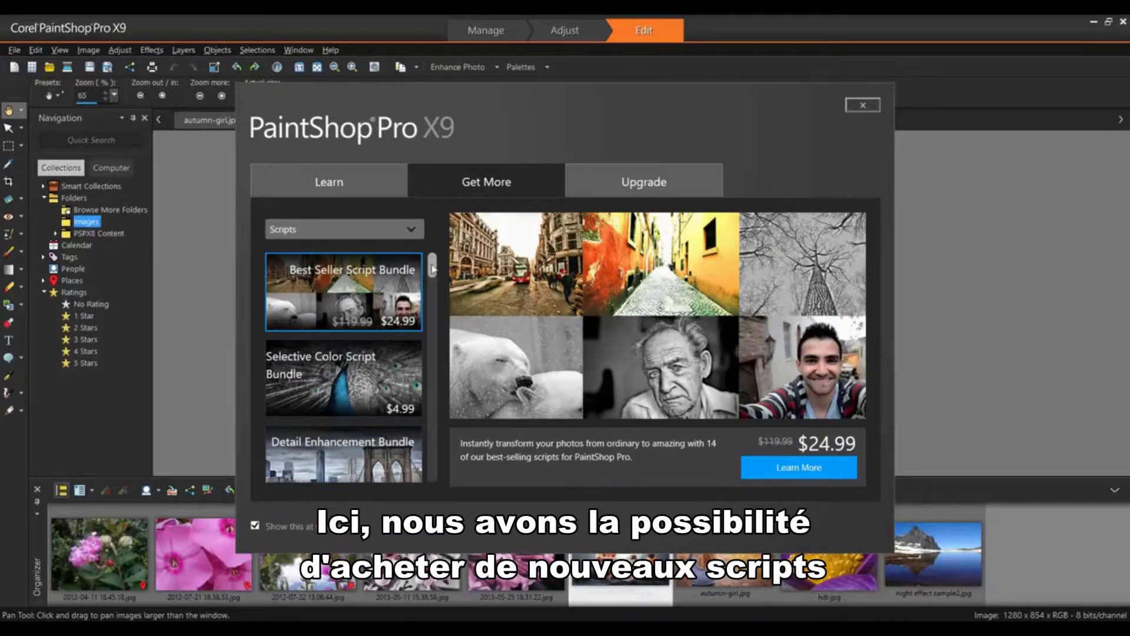
pyautogui.moveTo(433, 268)
pyautogui.mouseDown()
pyautogui.moveTo(425, 337)
pyautogui.moveTo(447, 481)
pyautogui.mouseUp()
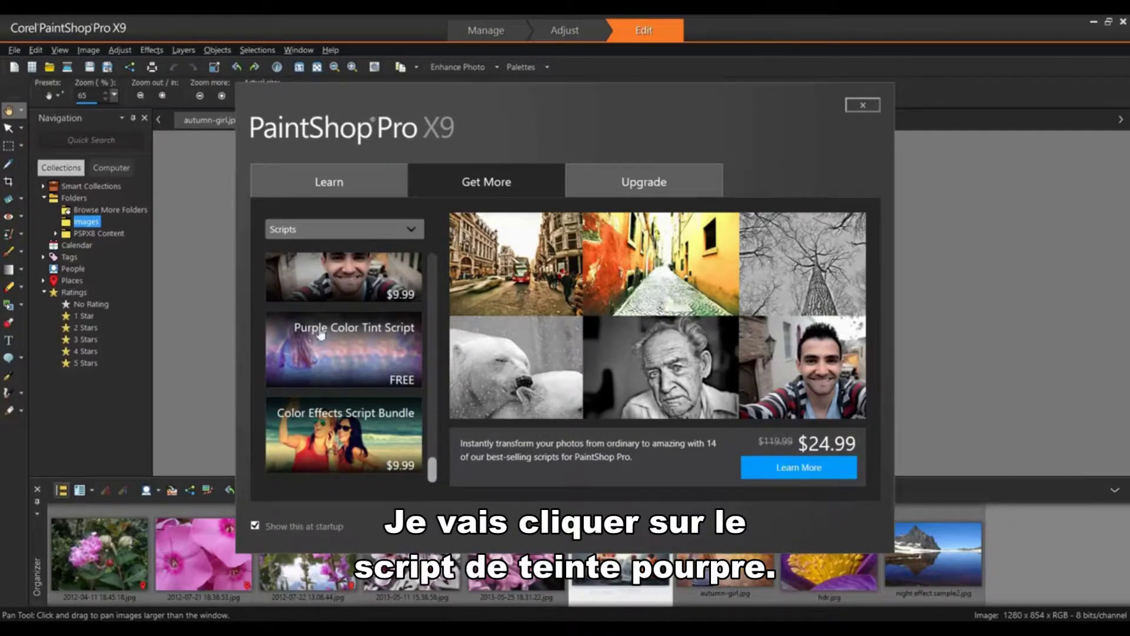
# View and close the full details of the free Purple Color Tint Script.
pyautogui.click(354, 339)
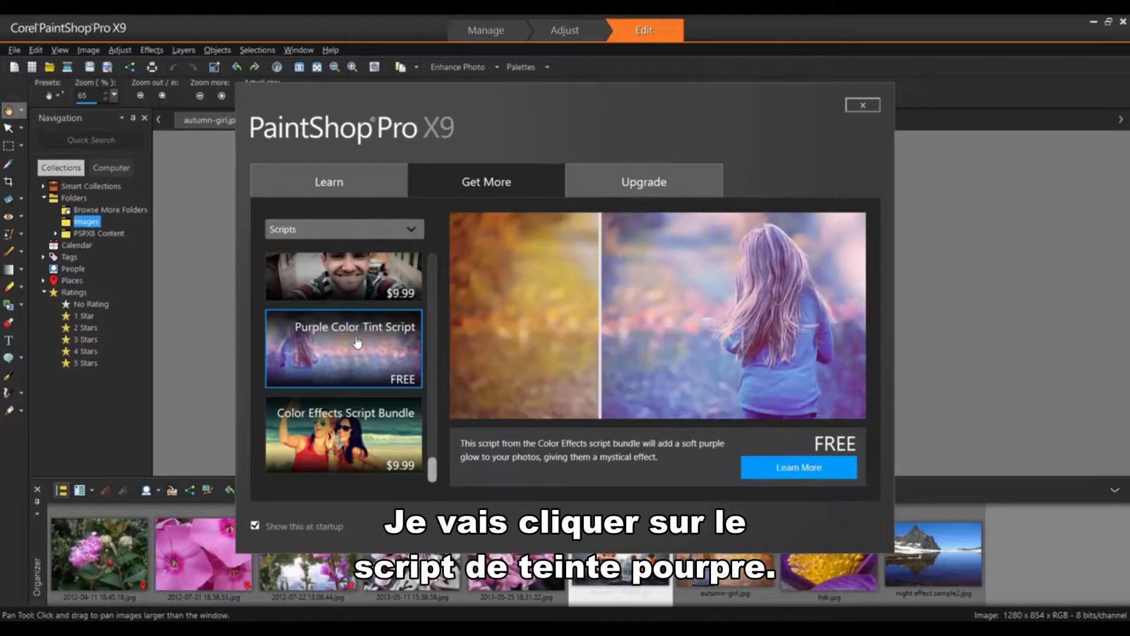
pyautogui.click(792, 470)
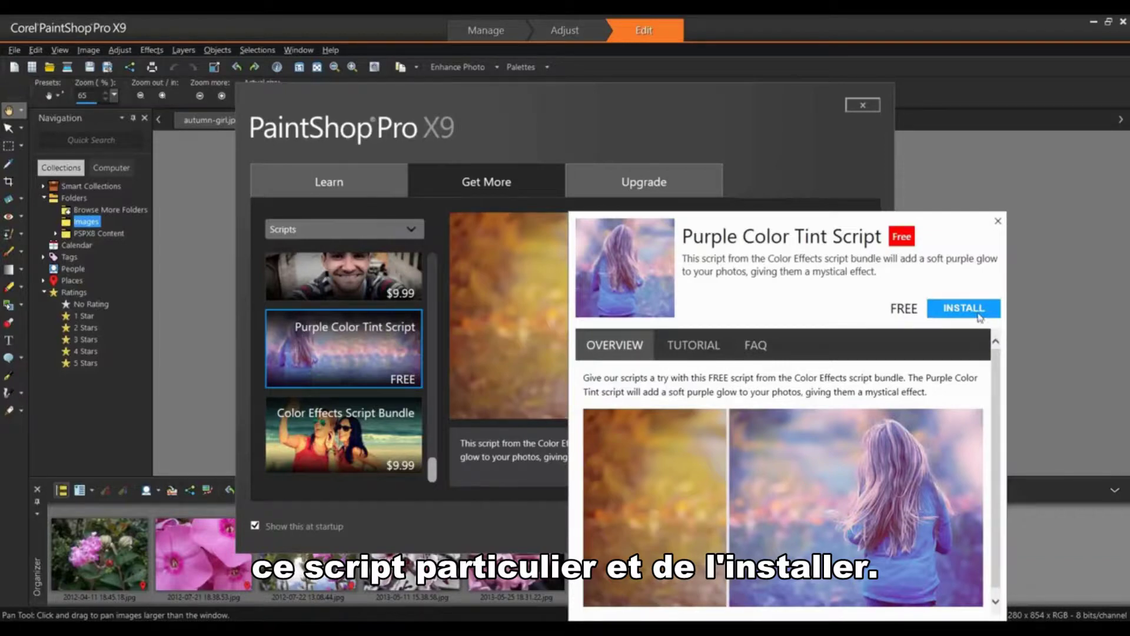
pyautogui.click(996, 221)
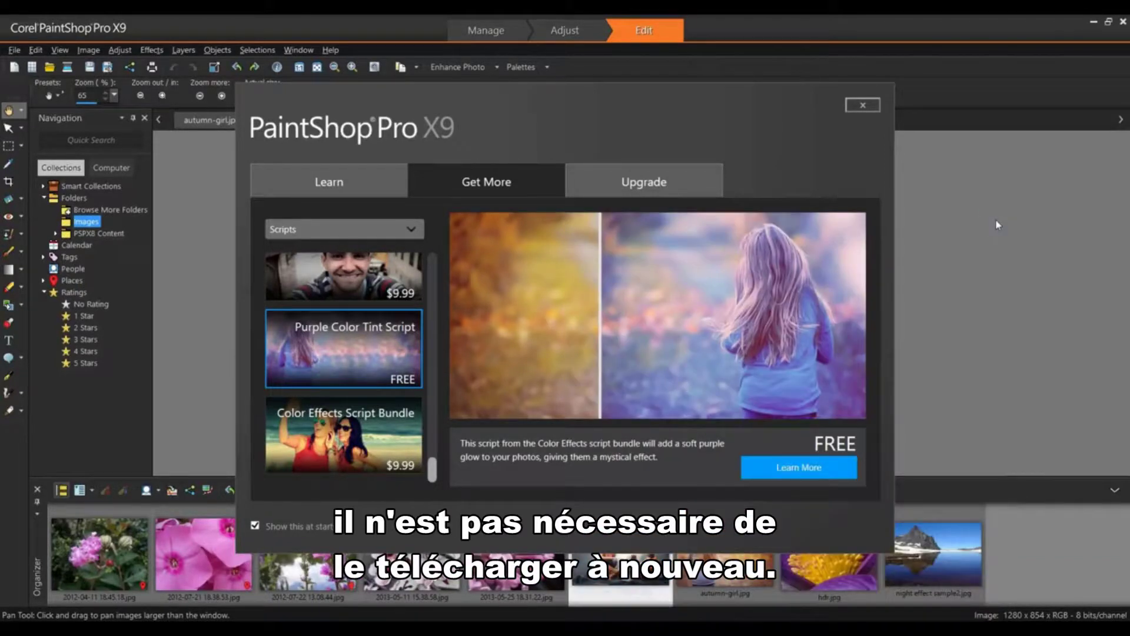
# Close the Welcome window and bring up the toolbar list to show the Script toolbar.
pyautogui.click(859, 105)
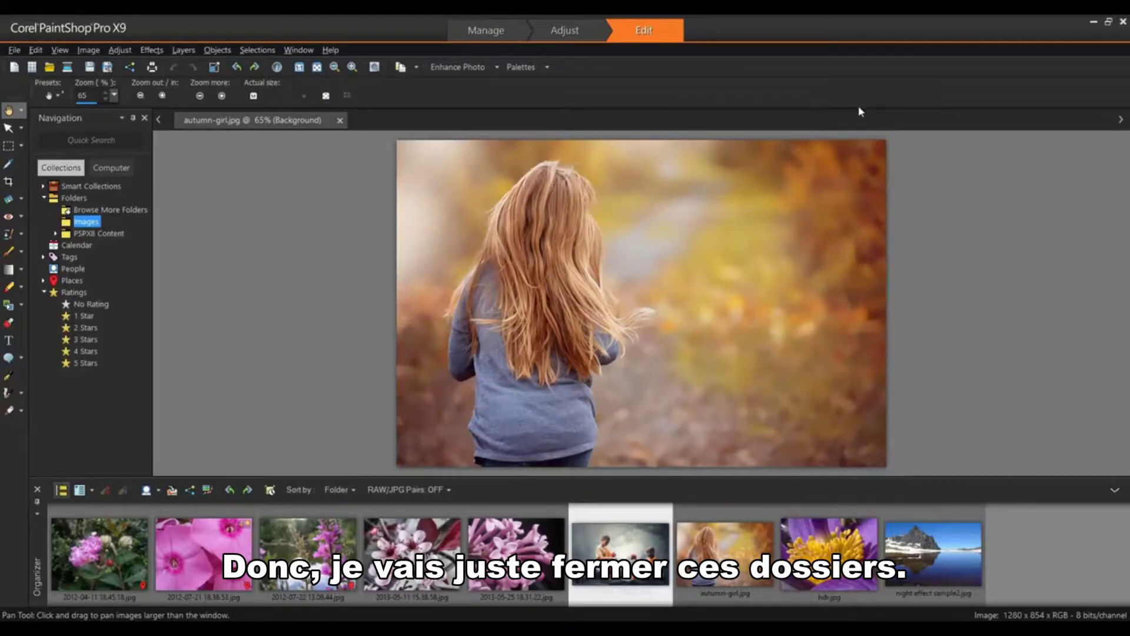
pyautogui.click(13, 50)
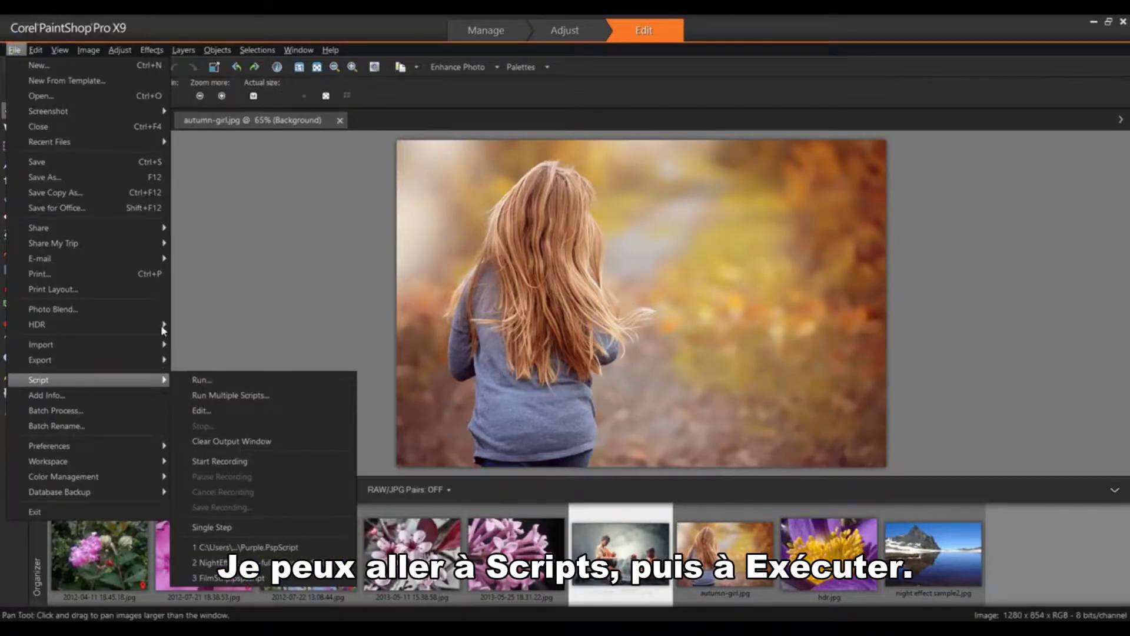
pyautogui.moveTo(61, 50)
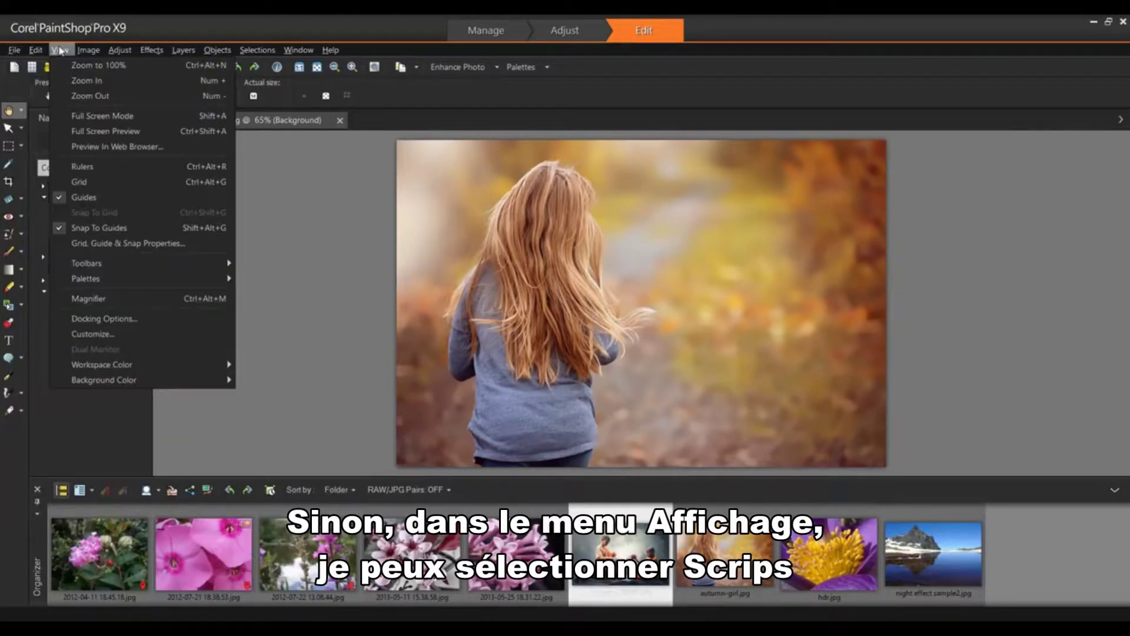
pyautogui.moveTo(87, 263)
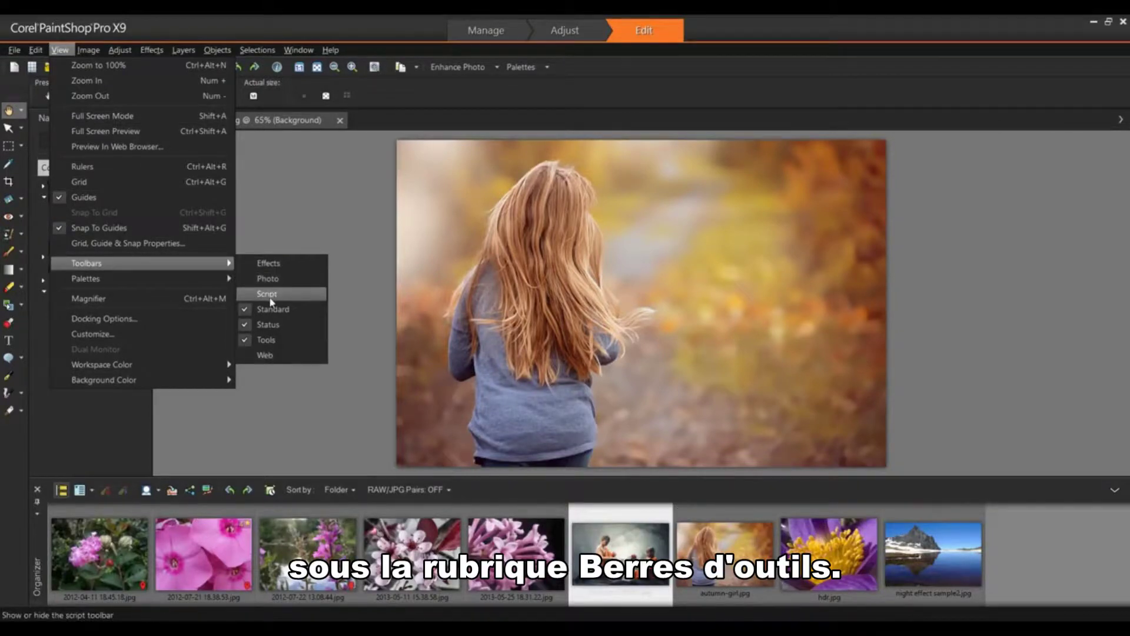
pyautogui.rightClick(521, 95)
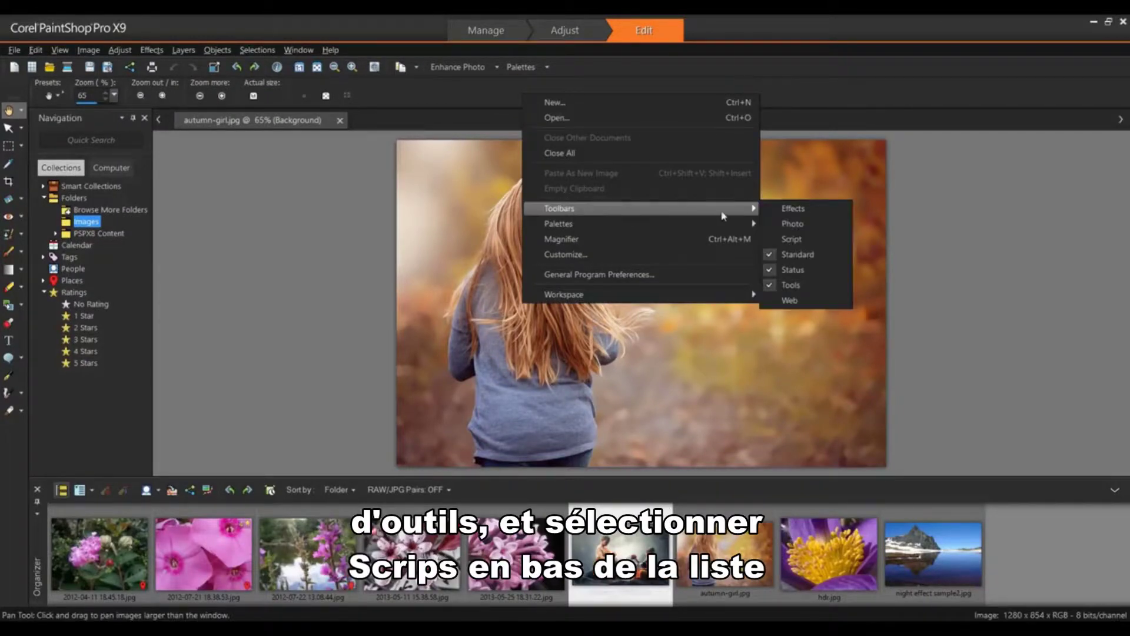
# Shift the Script toolbar left, then run the Purple script on the autumn-girl photo.
pyautogui.moveTo(559, 209)
pyautogui.click(791, 240)
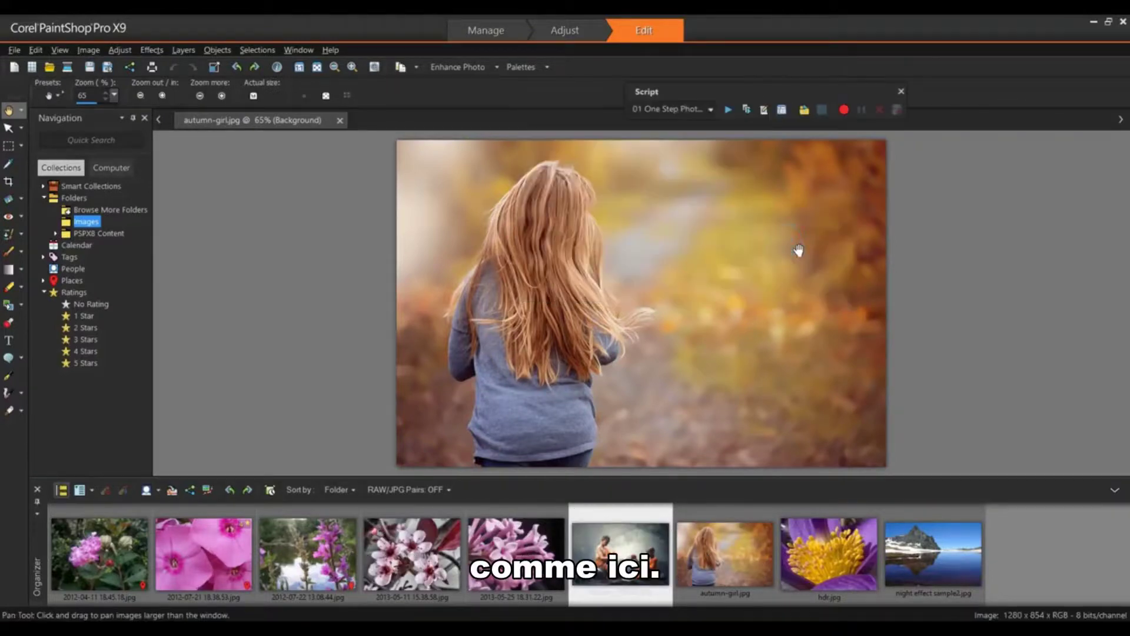
pyautogui.moveTo(744, 88); pyautogui.dragTo(636, 87)
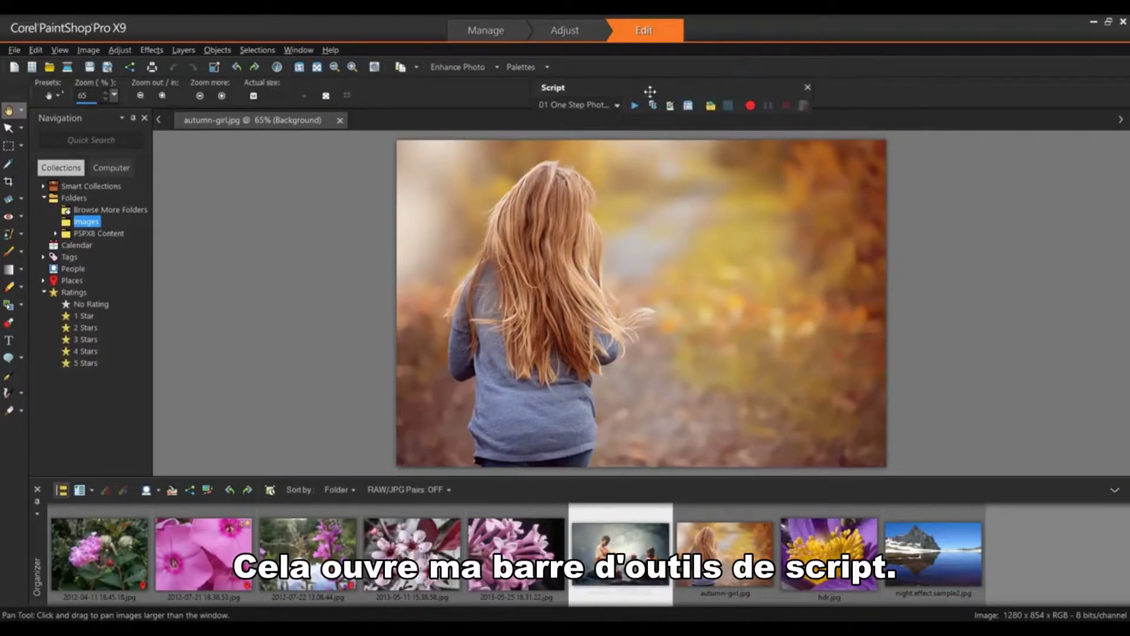
pyautogui.click(601, 108)
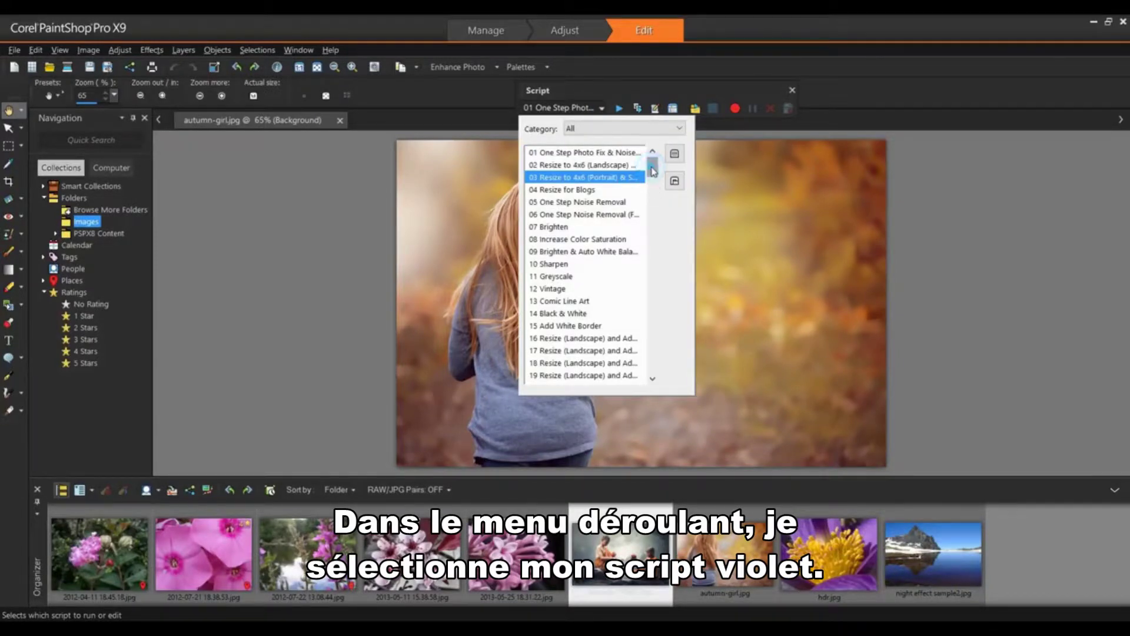
pyautogui.moveTo(652, 168); pyautogui.dragTo(644, 319)
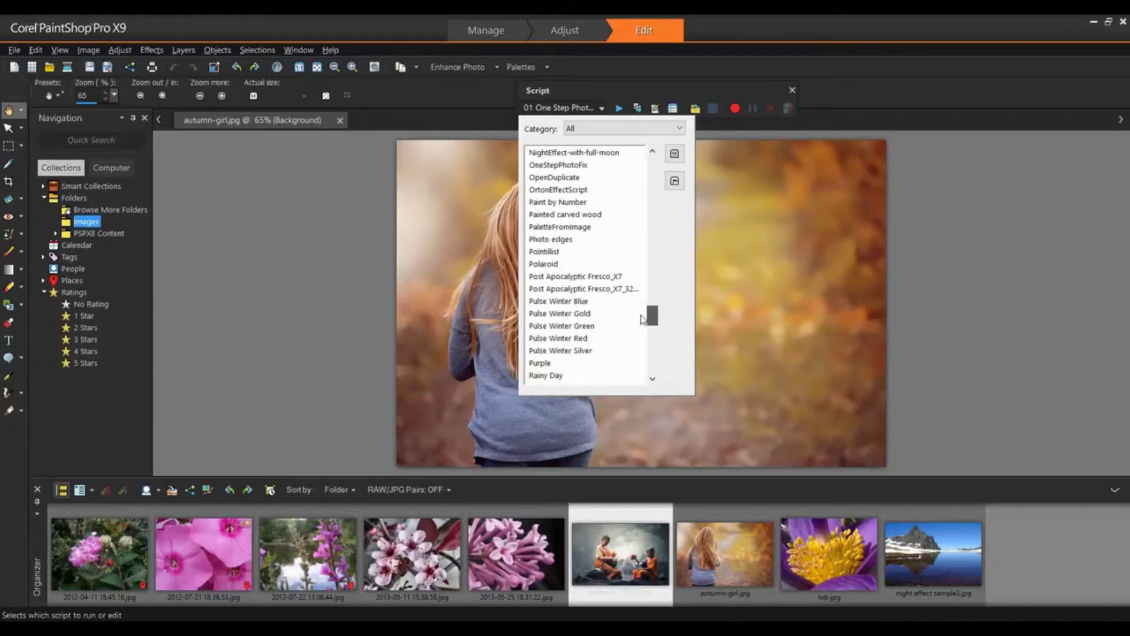
pyautogui.click(556, 362)
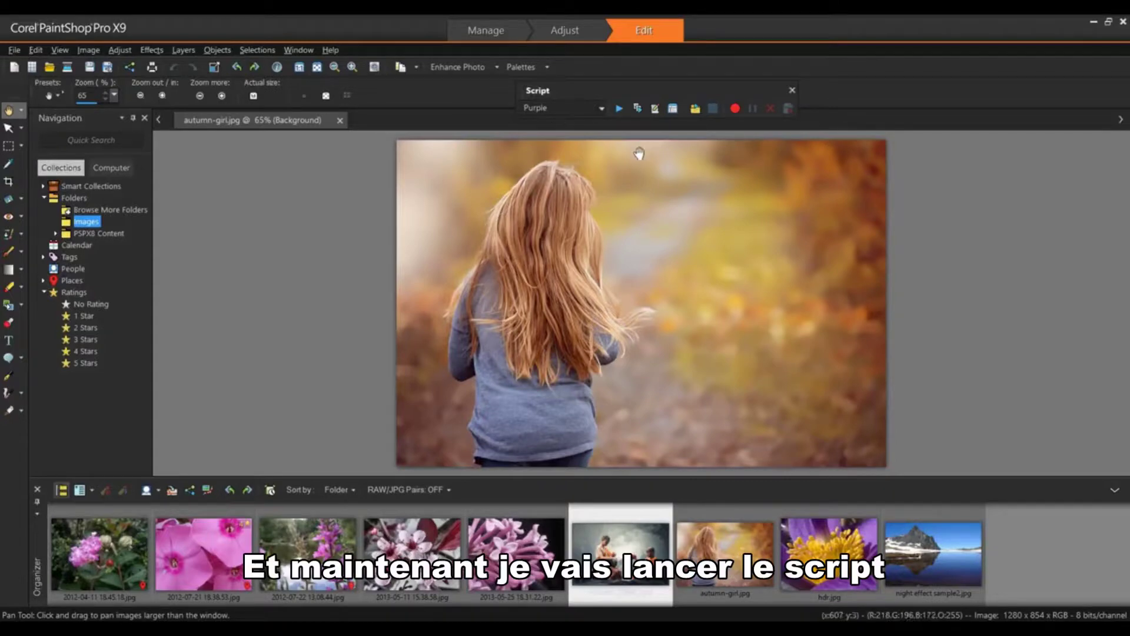
pyautogui.click(619, 108)
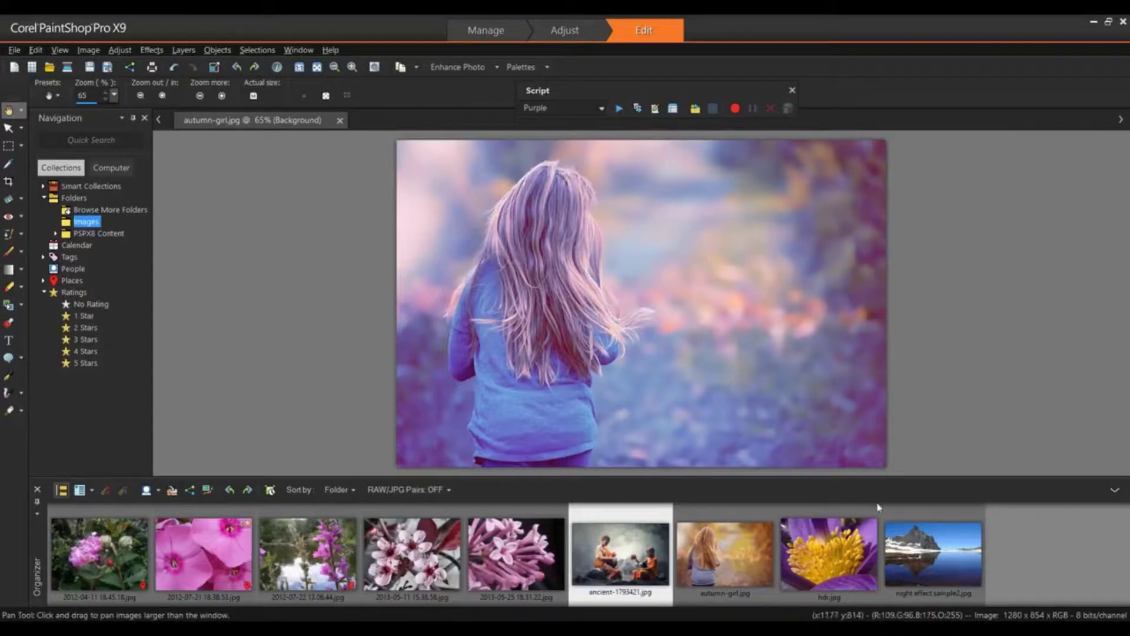
# Open night effect sample2 from the Organizer and select the NightEffect-with-full-moon script.
pyautogui.doubleClick(920, 570)
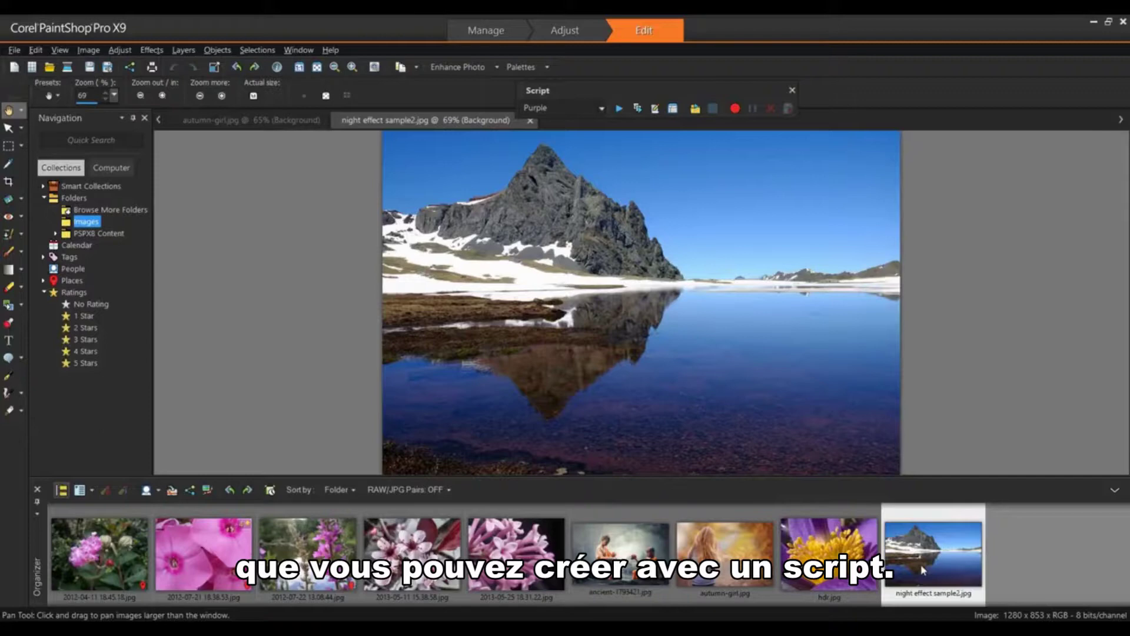
pyautogui.click(604, 109)
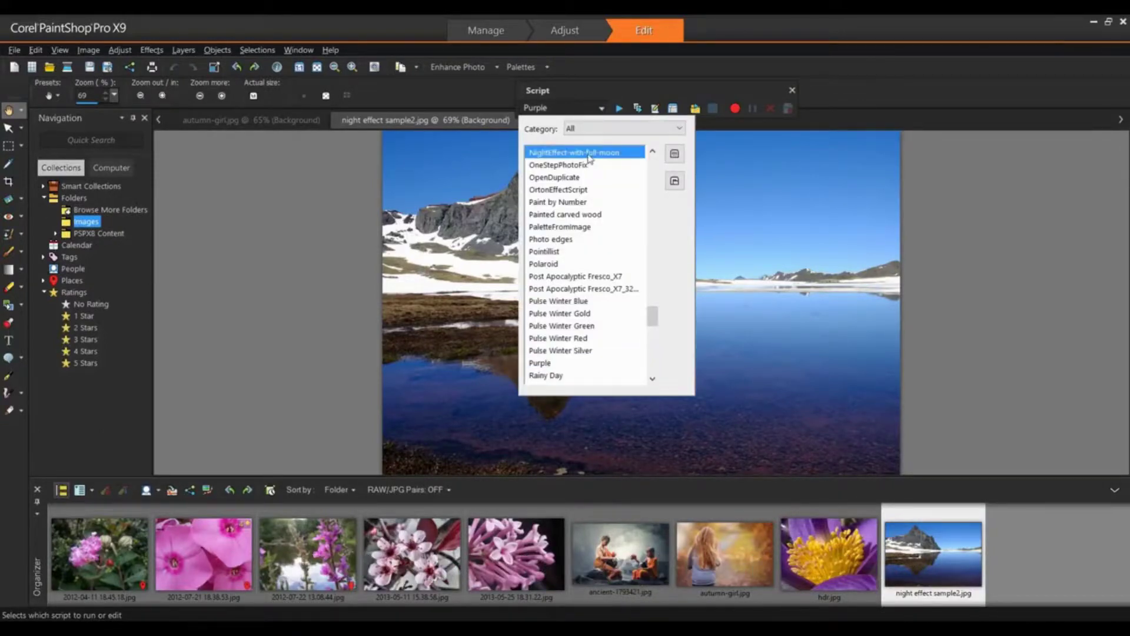
pyautogui.click(592, 156)
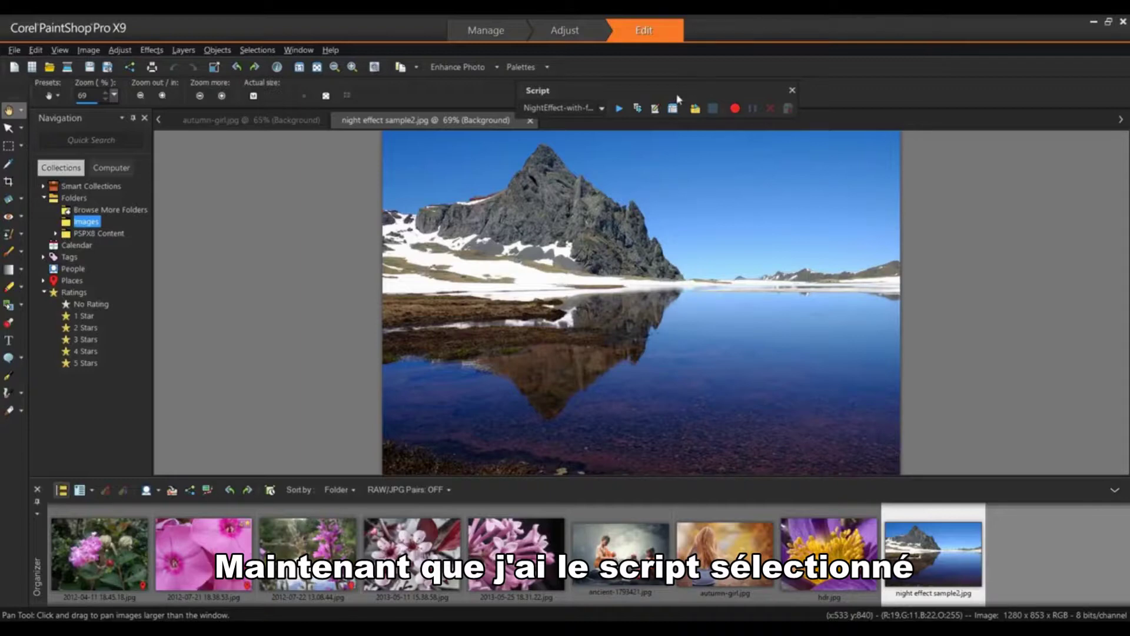
# Run the night effect script, then move the moon top-right and shrink it to about 57%.
pyautogui.click(621, 109)
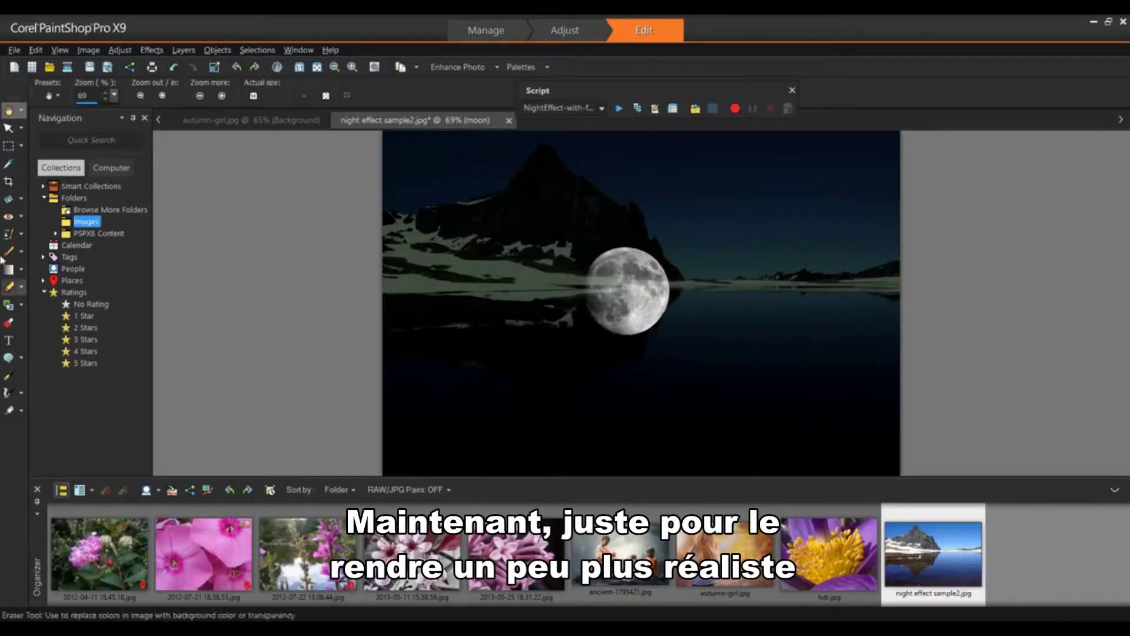
pyautogui.click(9, 130)
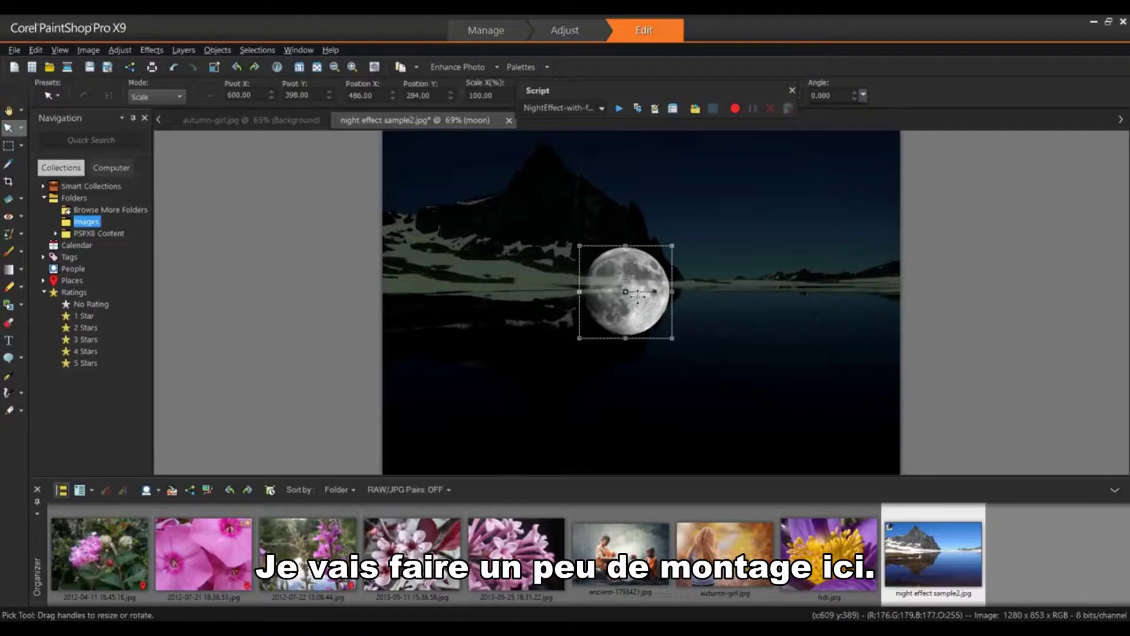
pyautogui.moveTo(627, 291)
pyautogui.mouseDown()
pyautogui.moveTo(709, 272)
pyautogui.moveTo(848, 189)
pyautogui.mouseUp()
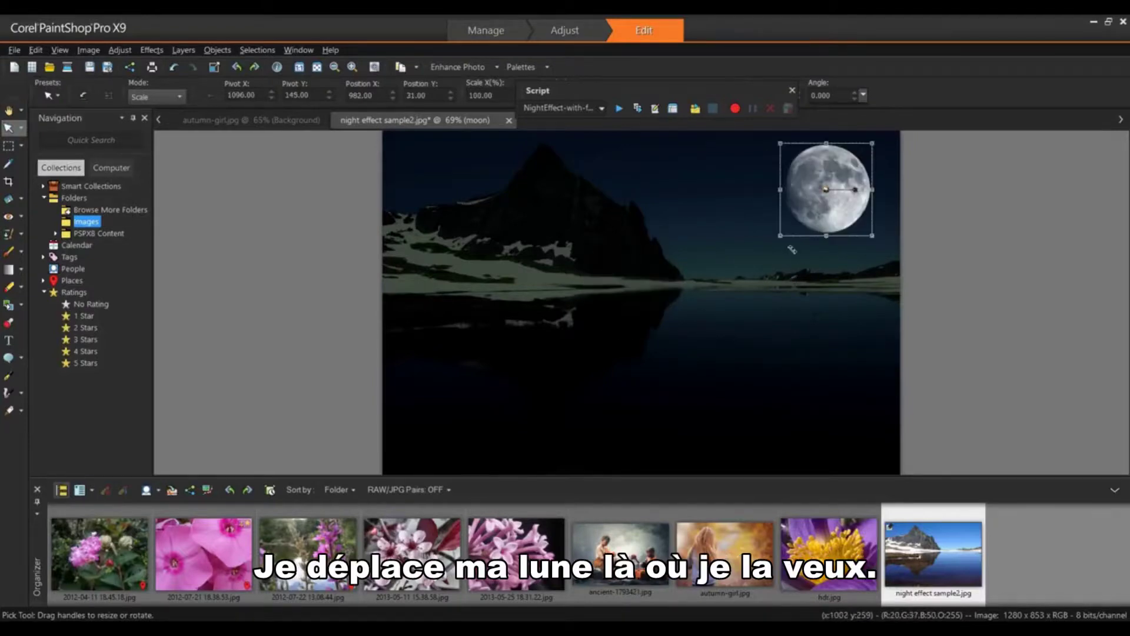
pyautogui.moveTo(777, 238); pyautogui.dragTo(833, 177)
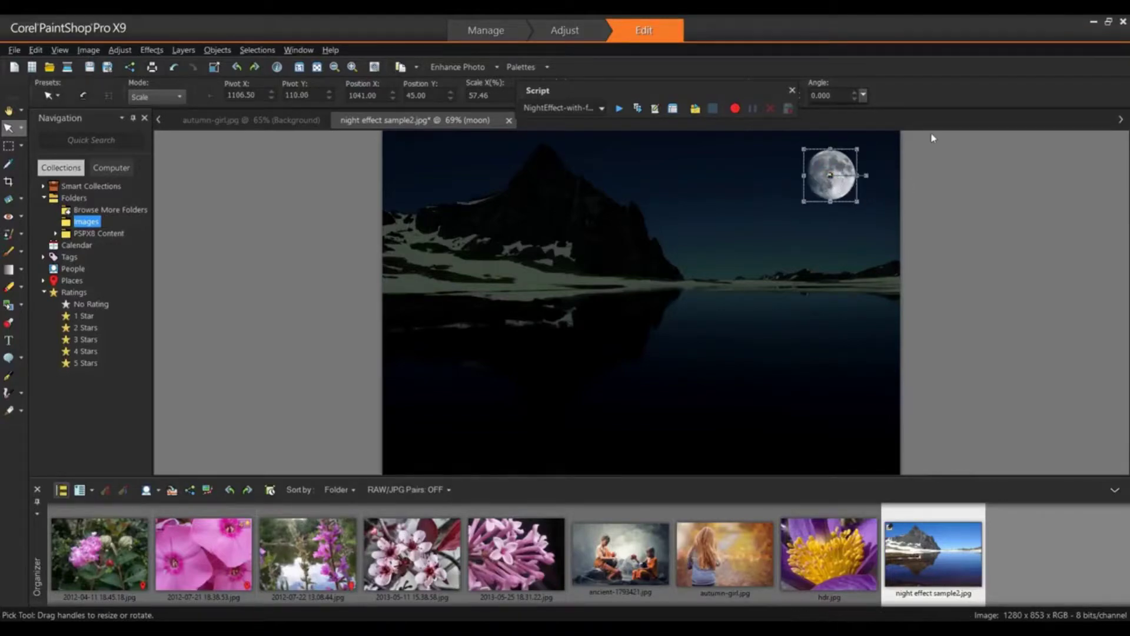
pyautogui.rightClick(895, 98)
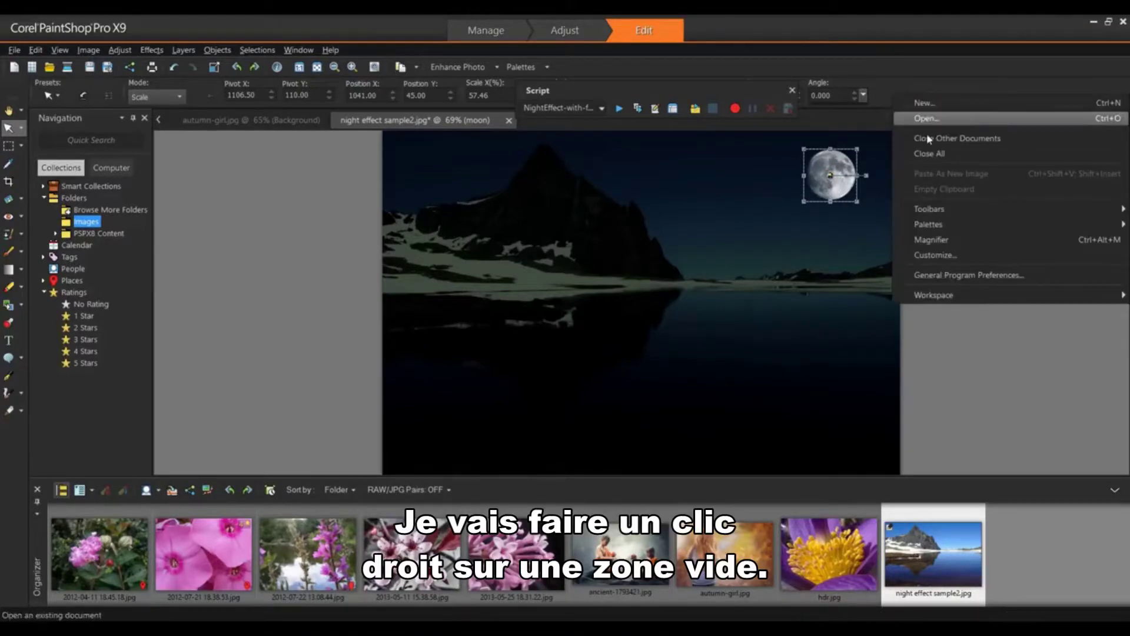
pyautogui.moveTo(929, 225)
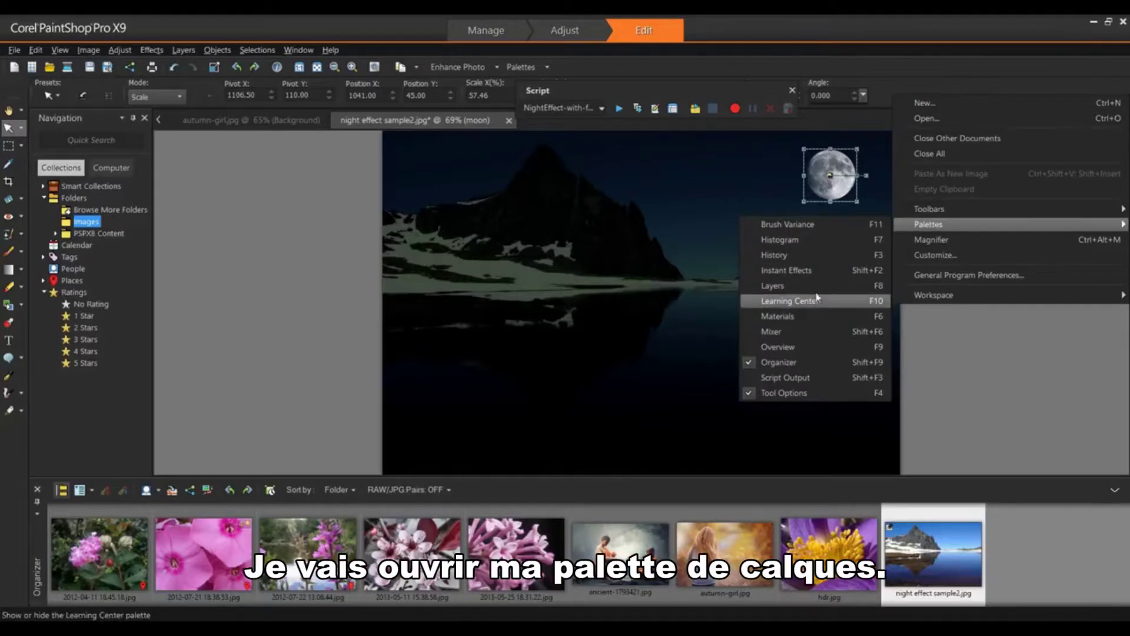
# Show the Layers palette and drop the moon layer's opacity to 25.
pyautogui.click(818, 291)
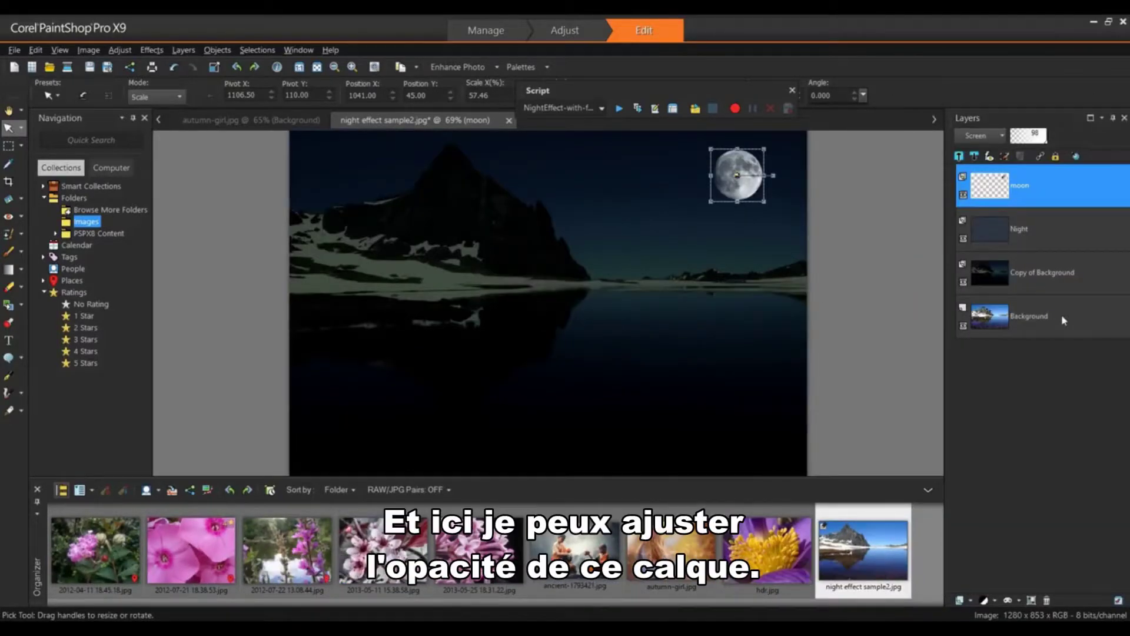
pyautogui.click(1032, 143)
pyautogui.moveTo(1032, 146); pyautogui.dragTo(1010, 150)
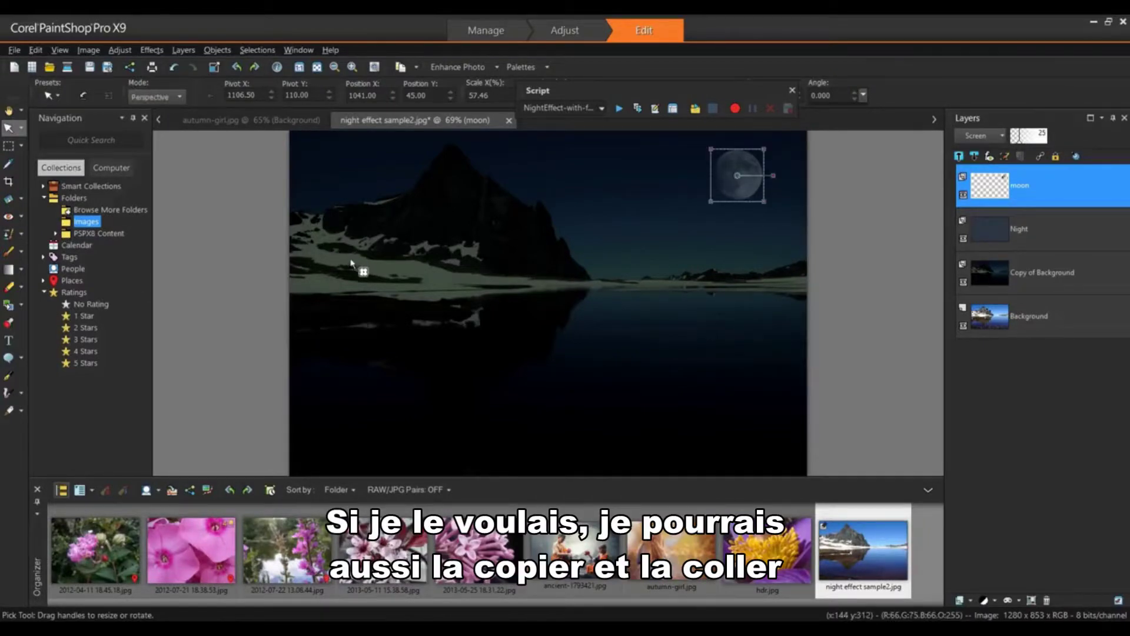
# Paste a copy of the moon as a new layer and drag it down onto the lake.
pyautogui.hotkey('ctrl', 'c')
pyautogui.hotkey('ctrl', 'v')
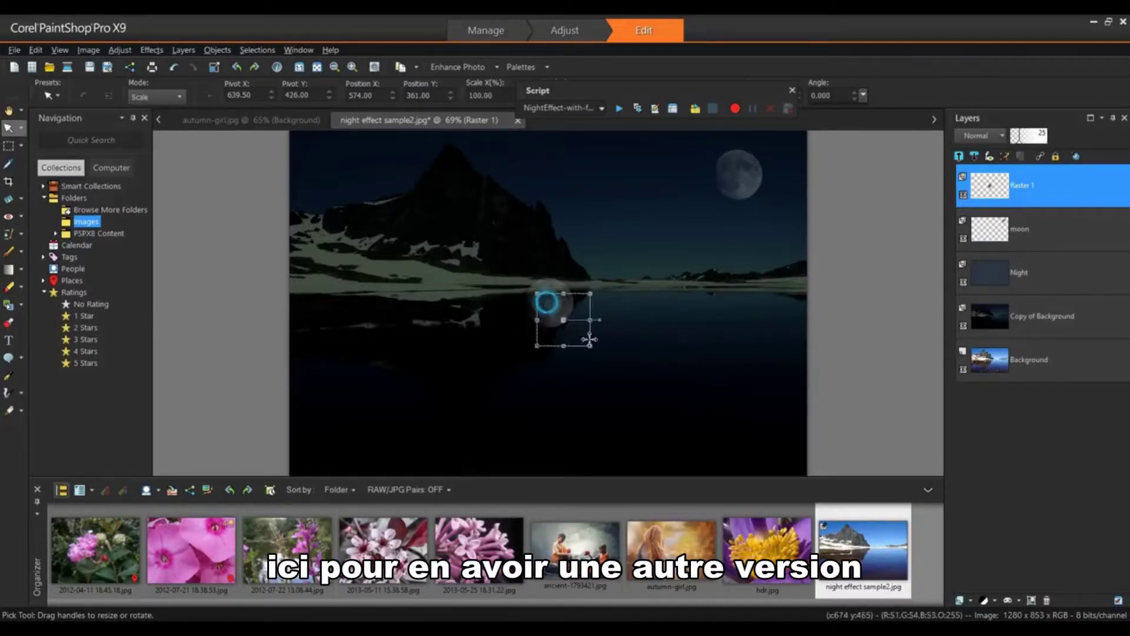
pyautogui.moveTo(544, 300)
pyautogui.mouseDown()
pyautogui.moveTo(757, 400)
pyautogui.moveTo(745, 406)
pyautogui.mouseUp()
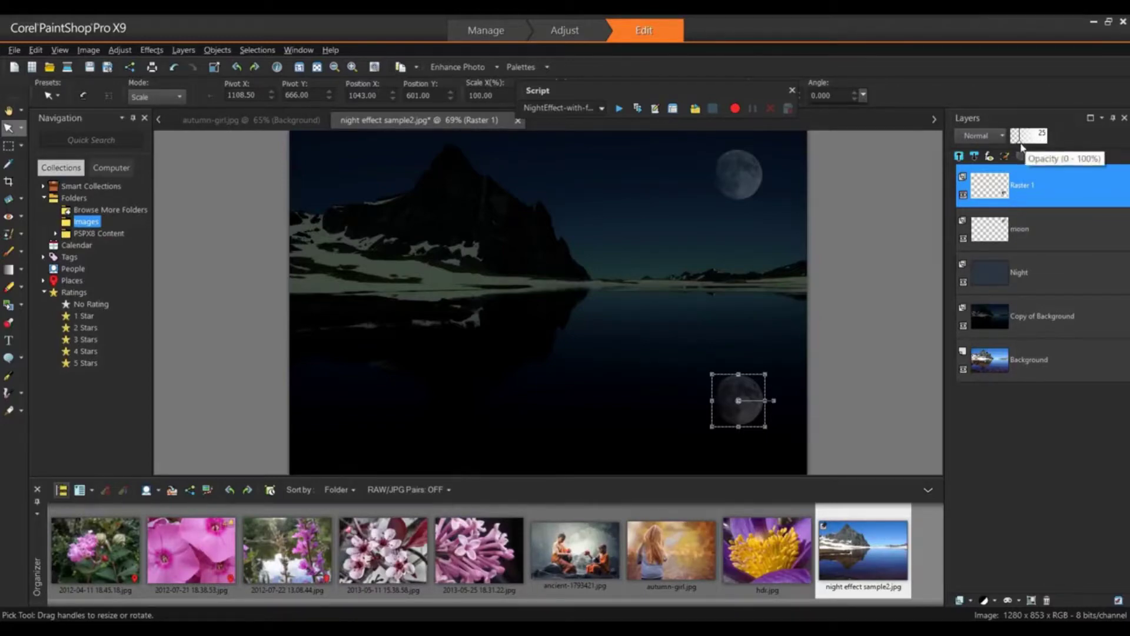
pyautogui.click(10, 110)
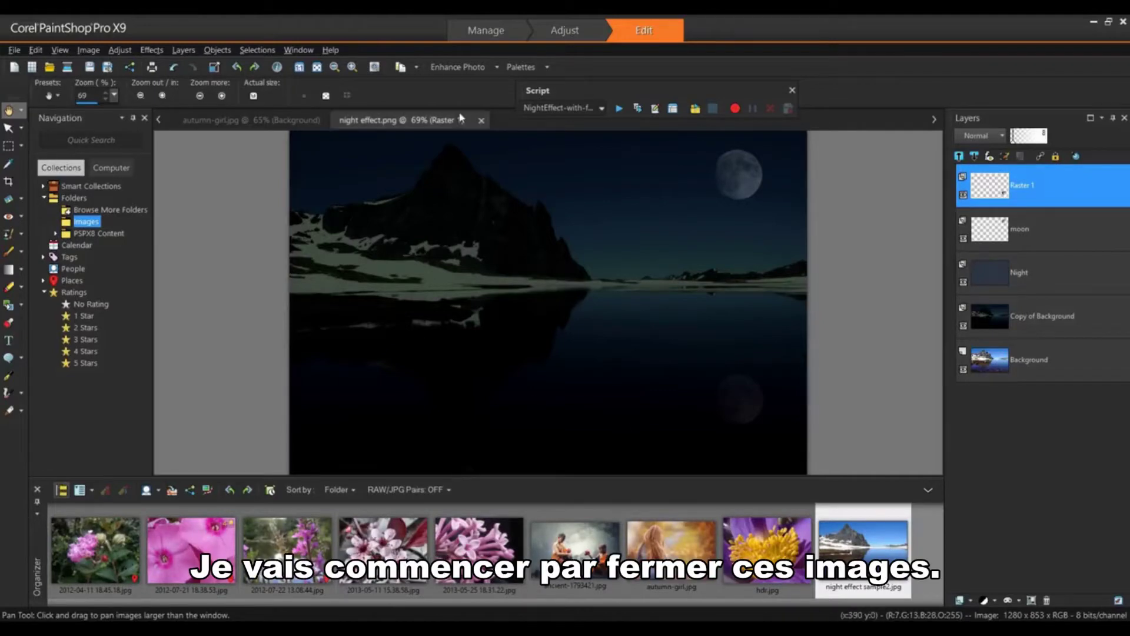
# Close all open images, then select and run the FilmStrip script.
pyautogui.click(312, 53)
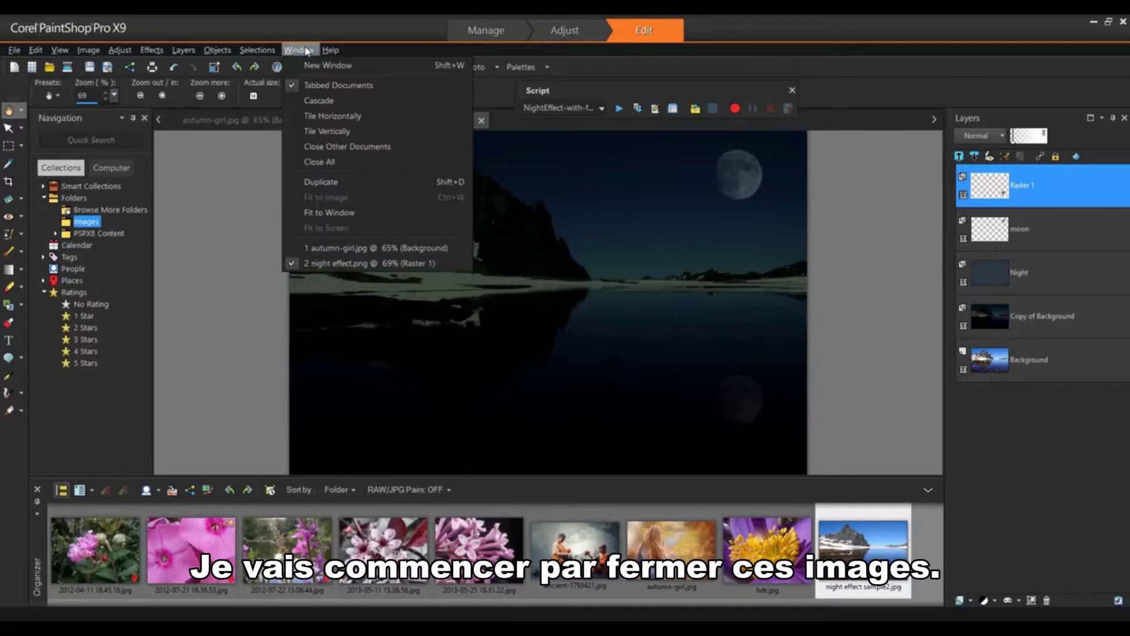
pyautogui.click(328, 163)
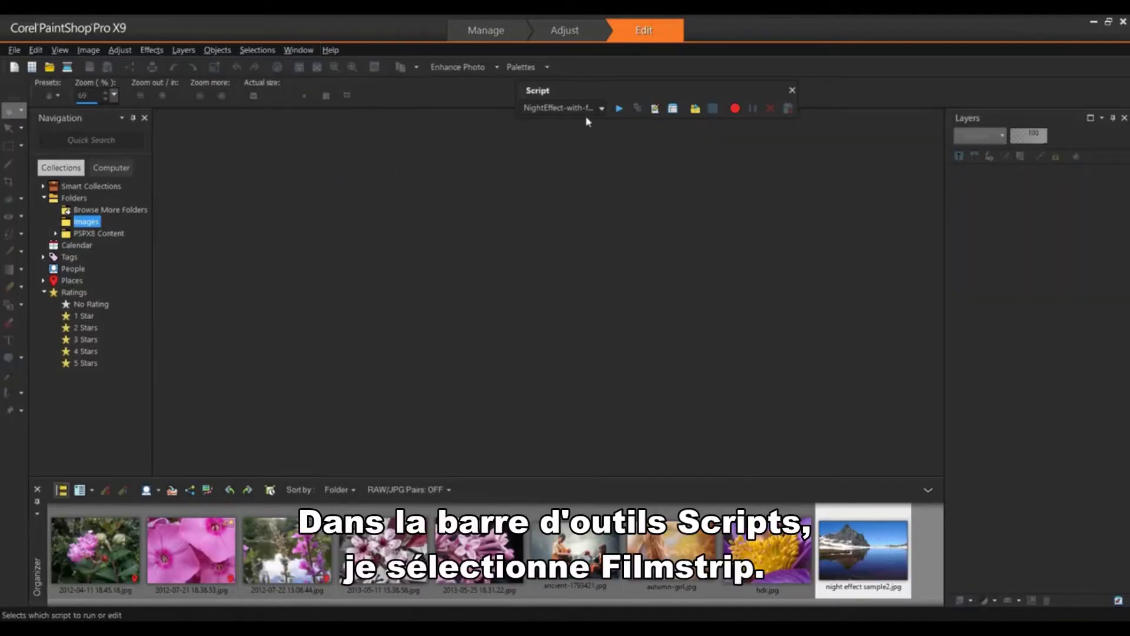
pyautogui.click(600, 109)
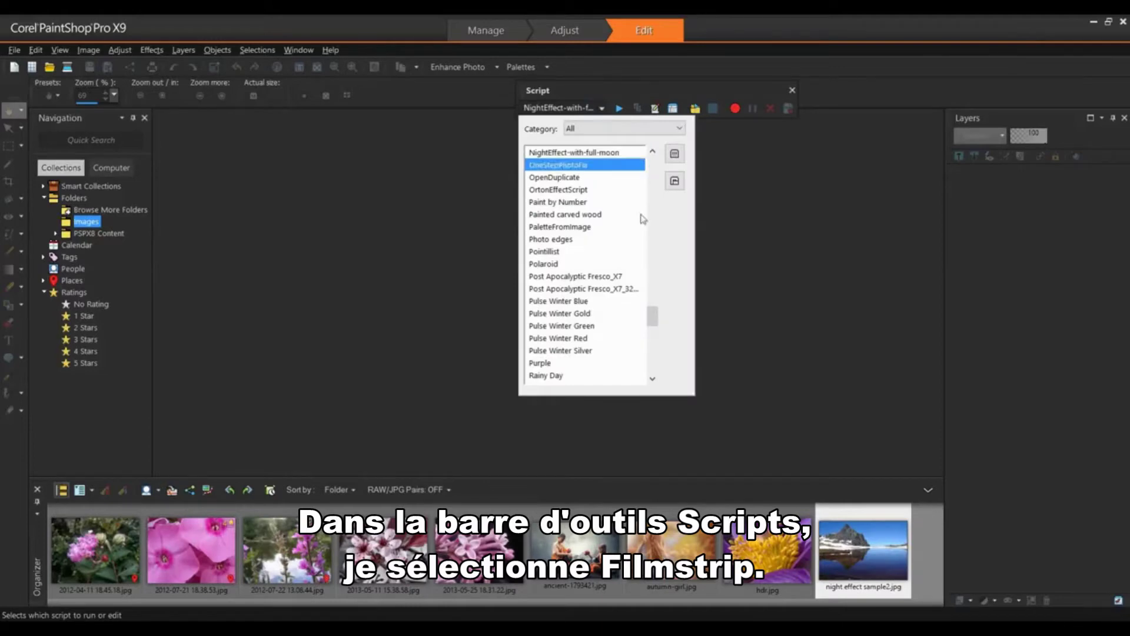
pyautogui.moveTo(651, 319)
pyautogui.mouseDown()
pyautogui.moveTo(650, 245)
pyautogui.moveTo(651, 259)
pyautogui.mouseUp()
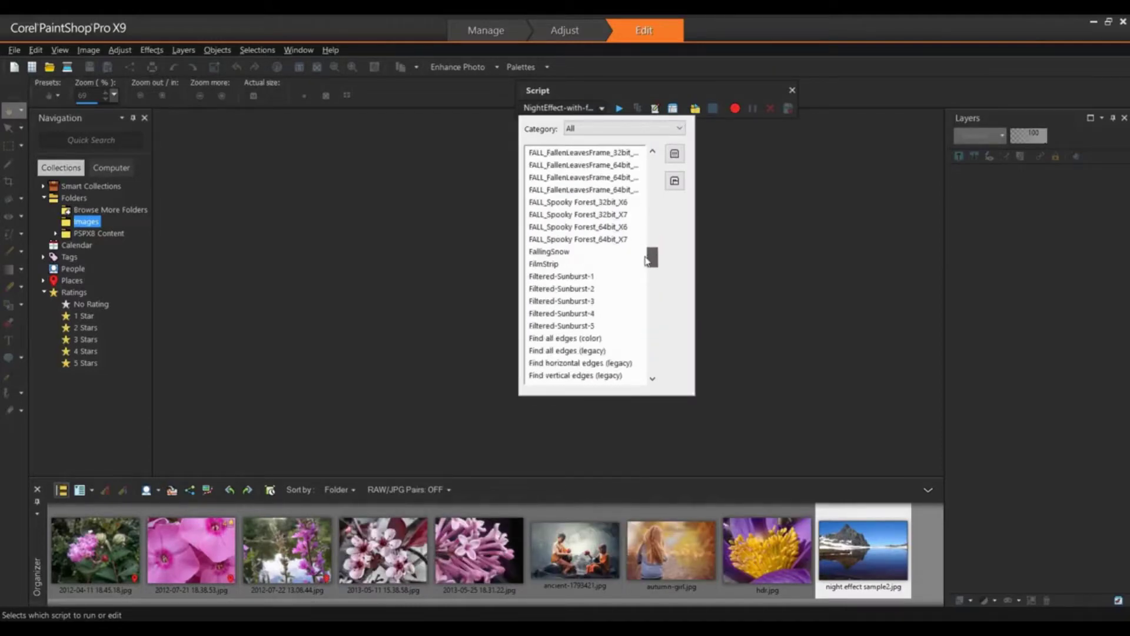
pyautogui.click(557, 222)
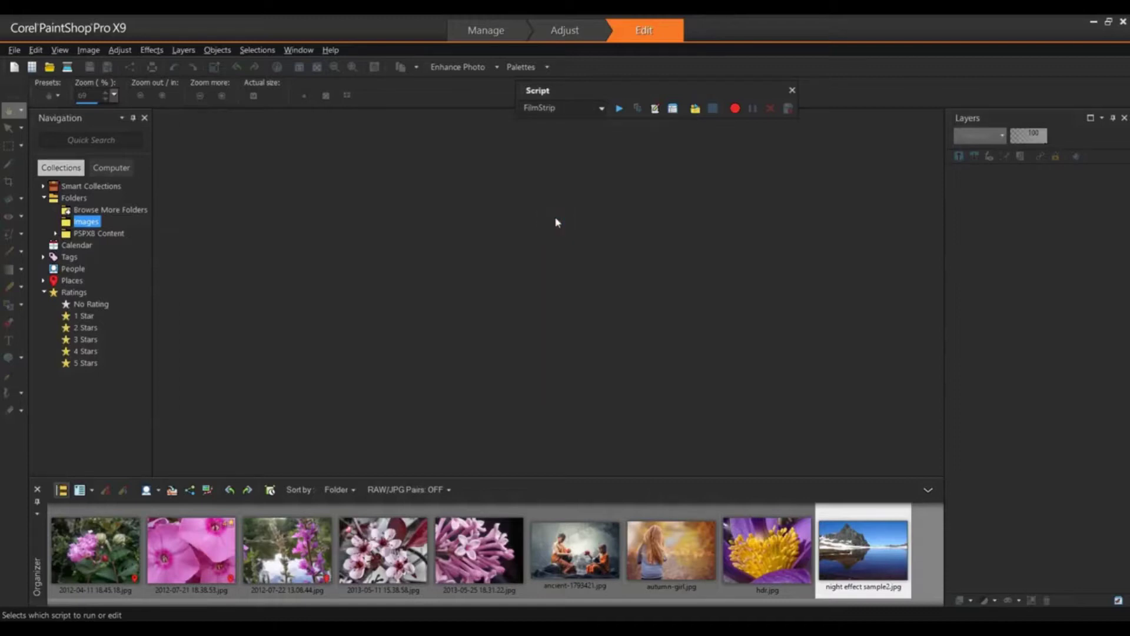
pyautogui.click(618, 108)
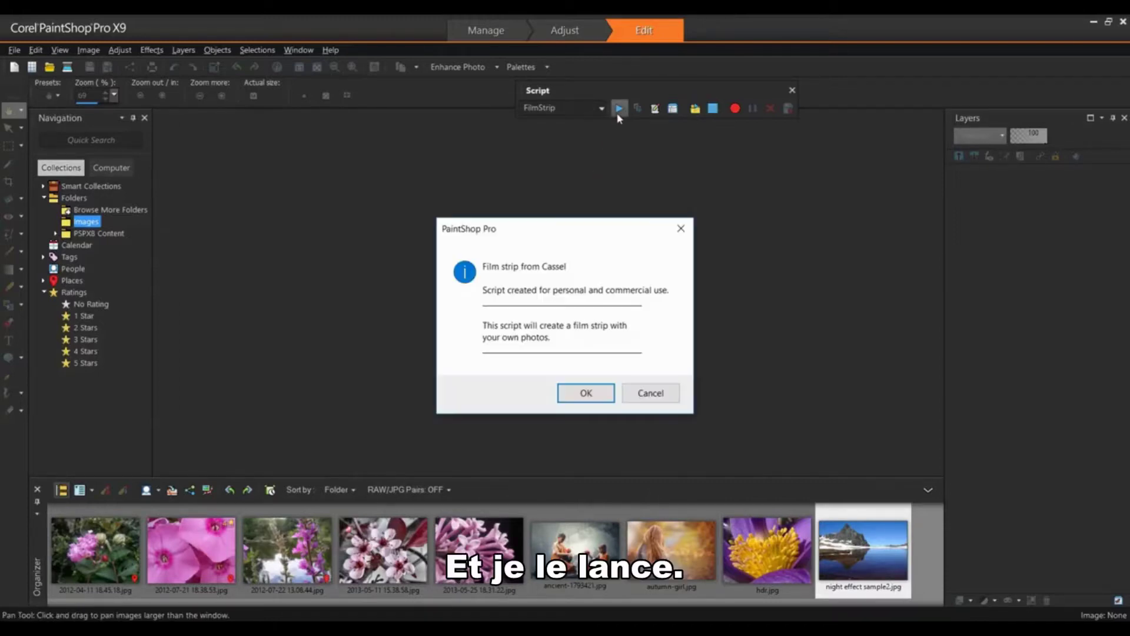
# Dismiss the intro, set the strip to 5 photos, and confirm horizontal orientation.
pyautogui.click(577, 395)
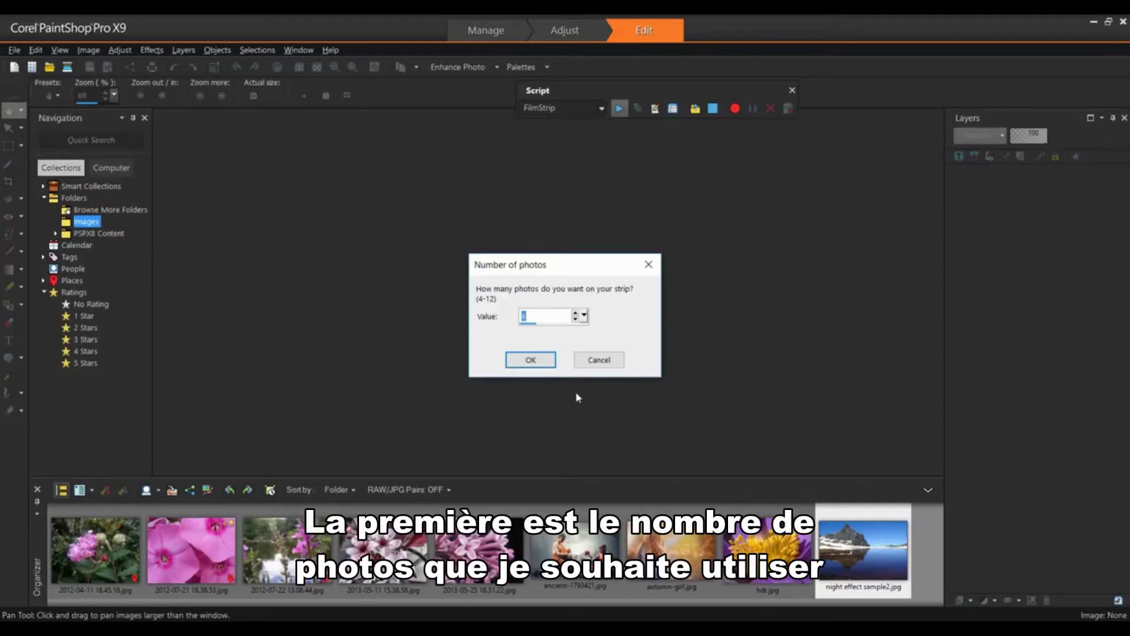
pyautogui.click(575, 314)
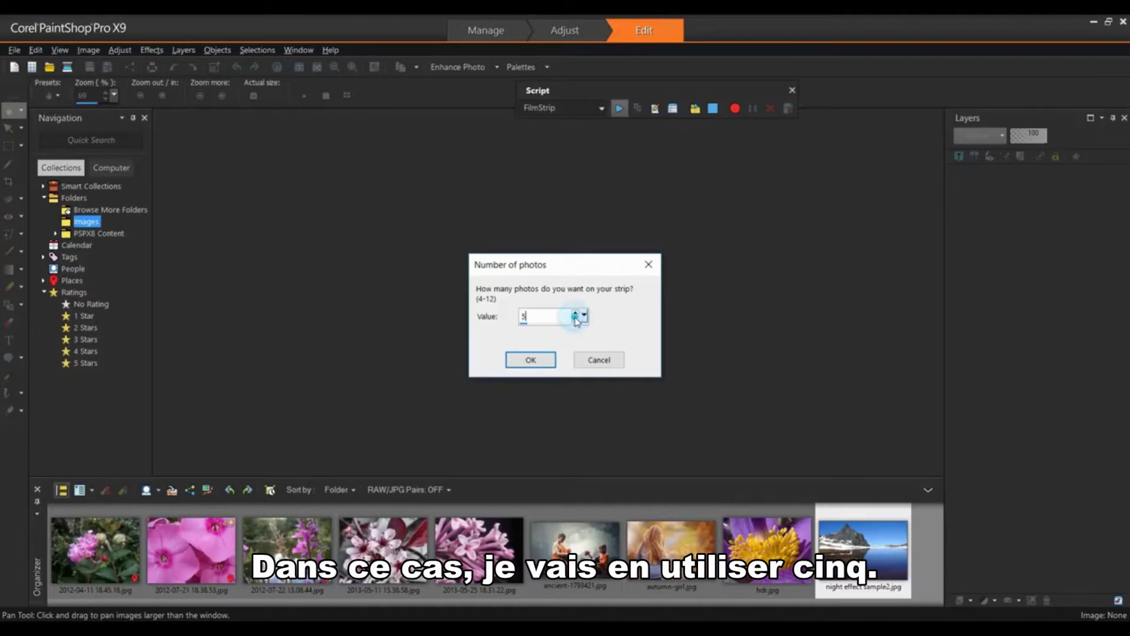
pyautogui.click(531, 361)
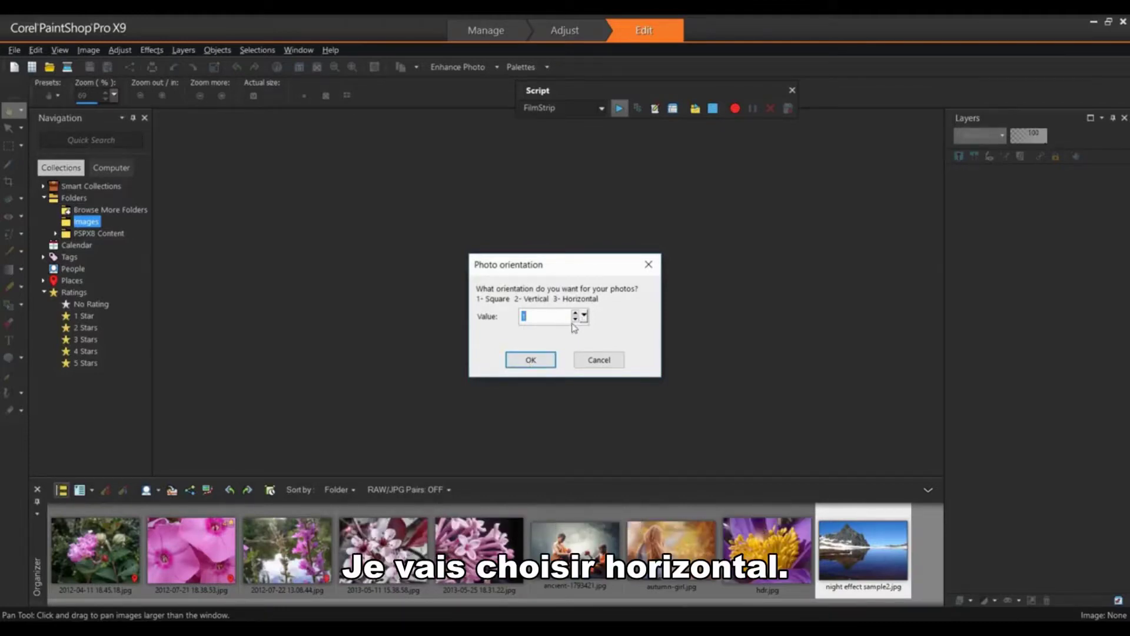
pyautogui.write('3')
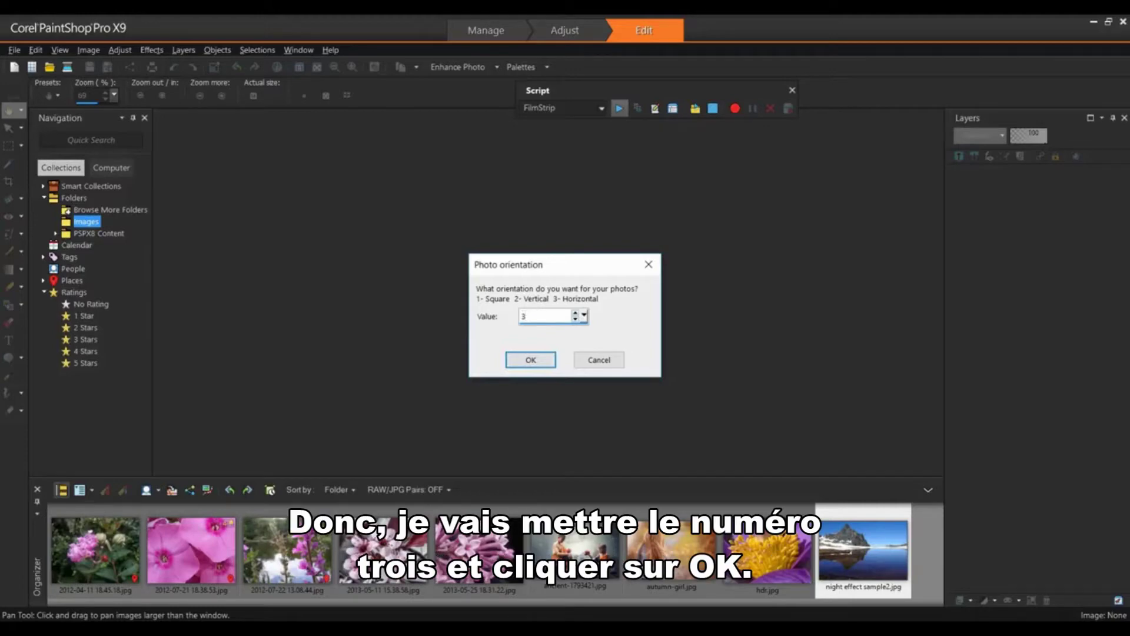
pyautogui.click(531, 359)
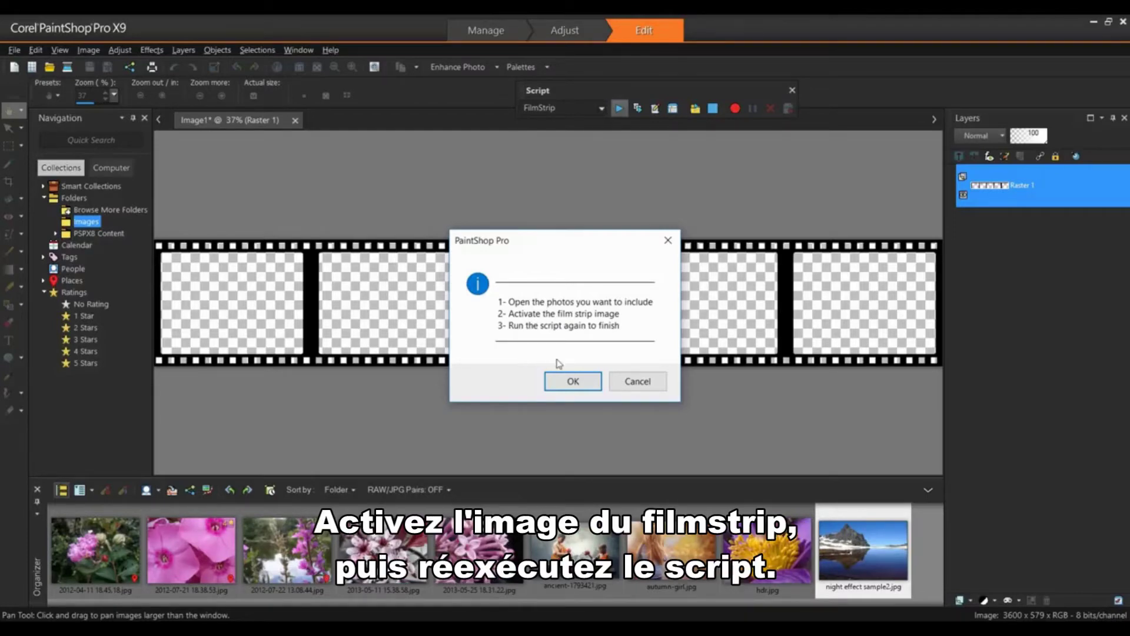
# Open five flower photos from the Organizer, then reactivate the blank film strip, Image1.
pyautogui.click(574, 380)
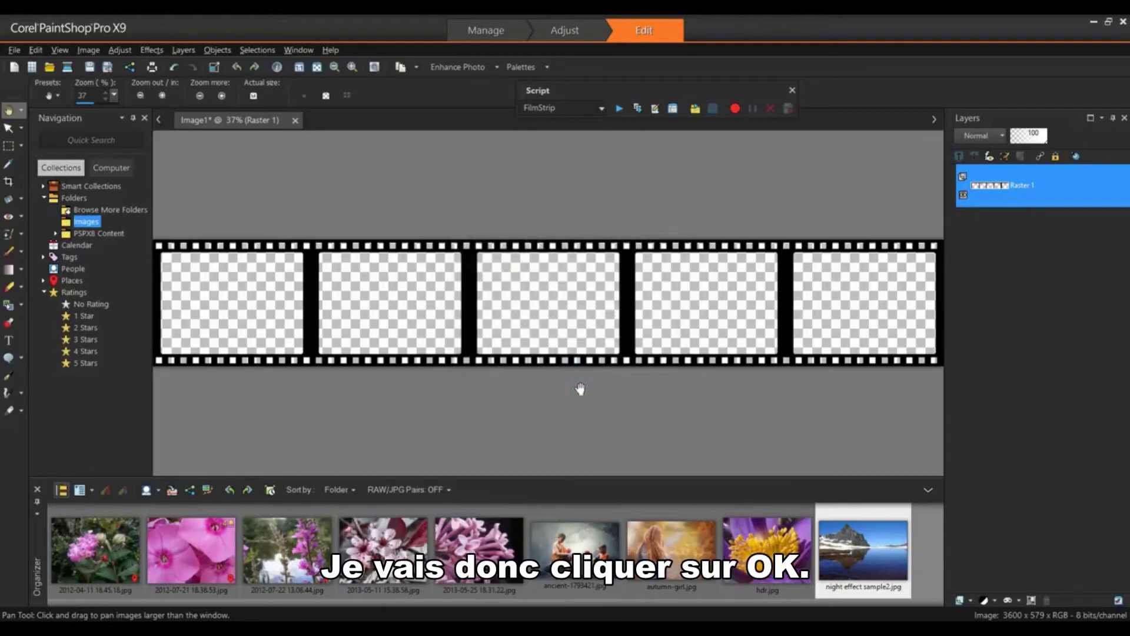
pyautogui.doubleClick(104, 552)
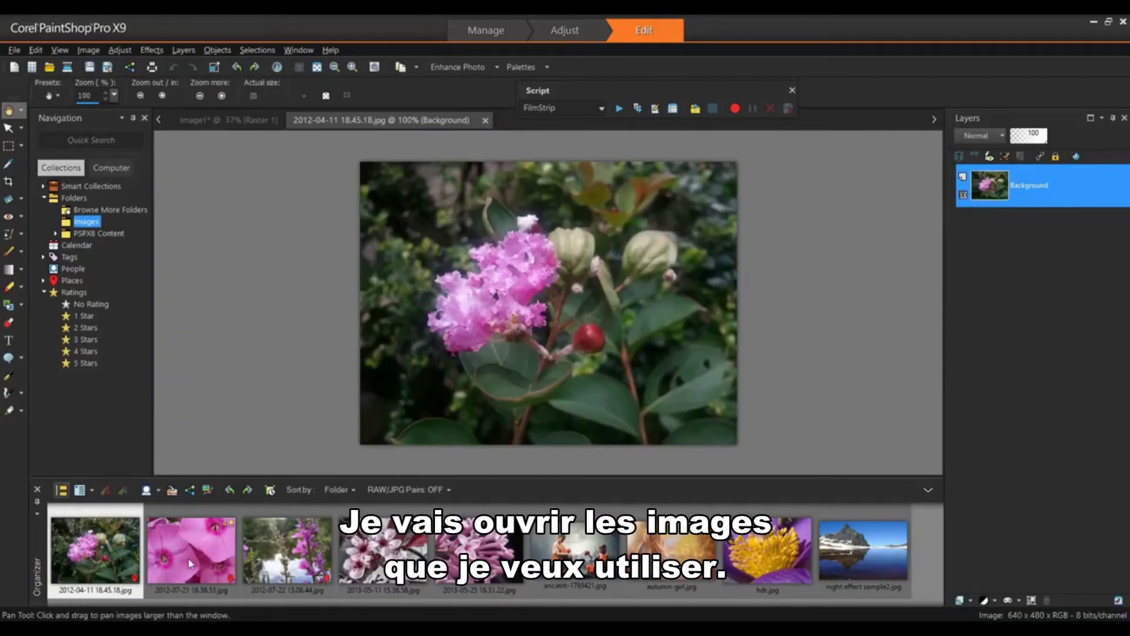
pyautogui.doubleClick(188, 559)
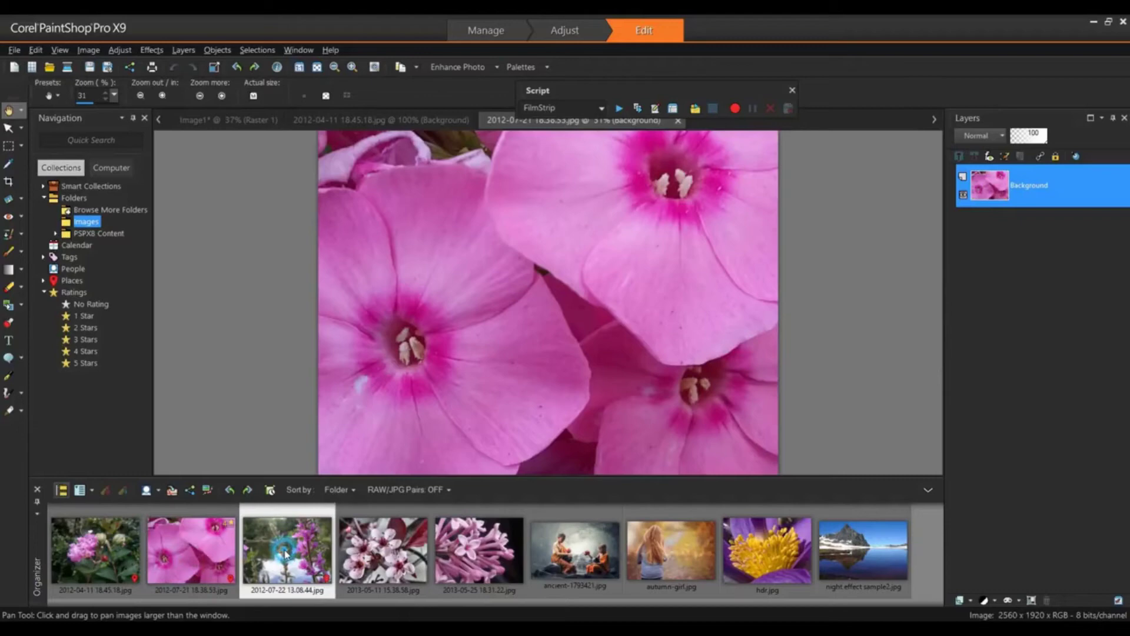
pyautogui.doubleClick(284, 553)
pyautogui.doubleClick(364, 540)
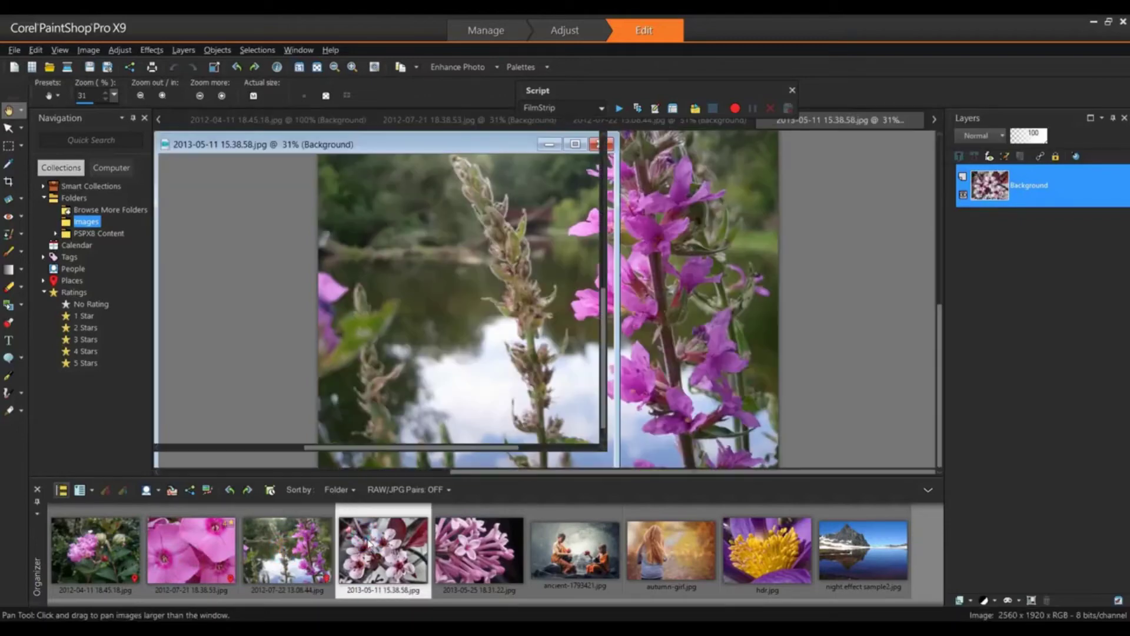
pyautogui.doubleClick(471, 543)
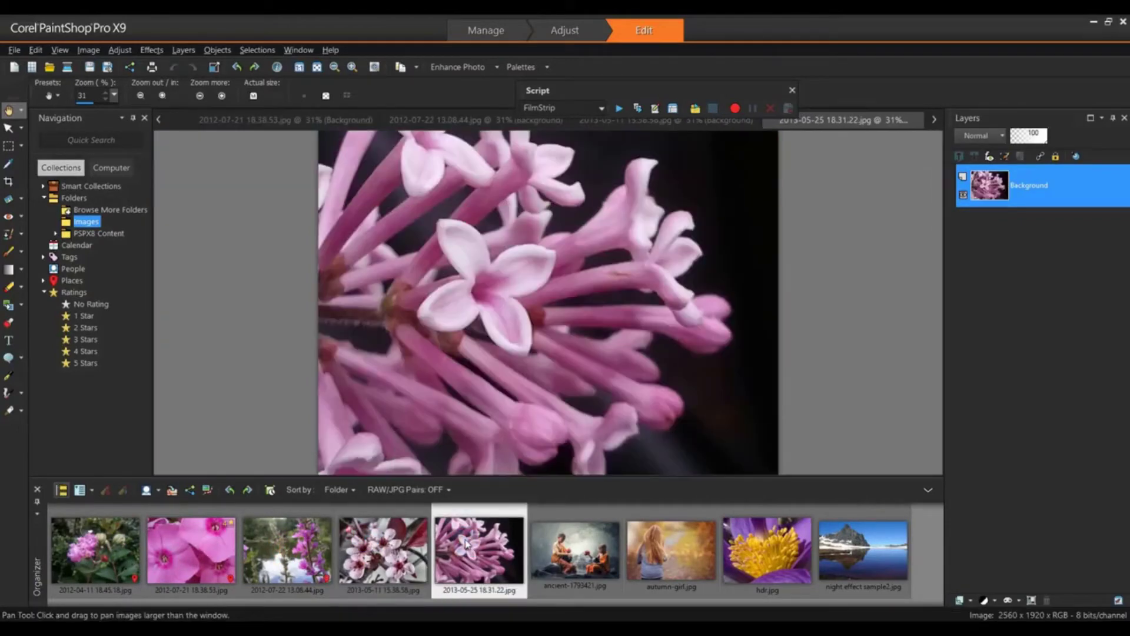
pyautogui.click(299, 50)
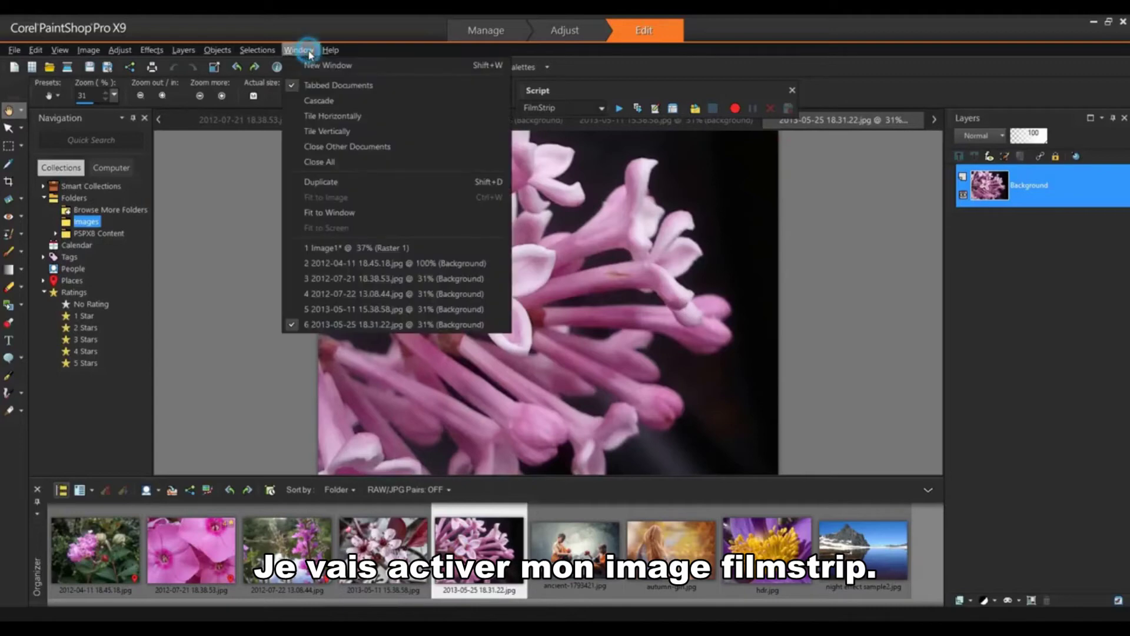
pyautogui.click(333, 255)
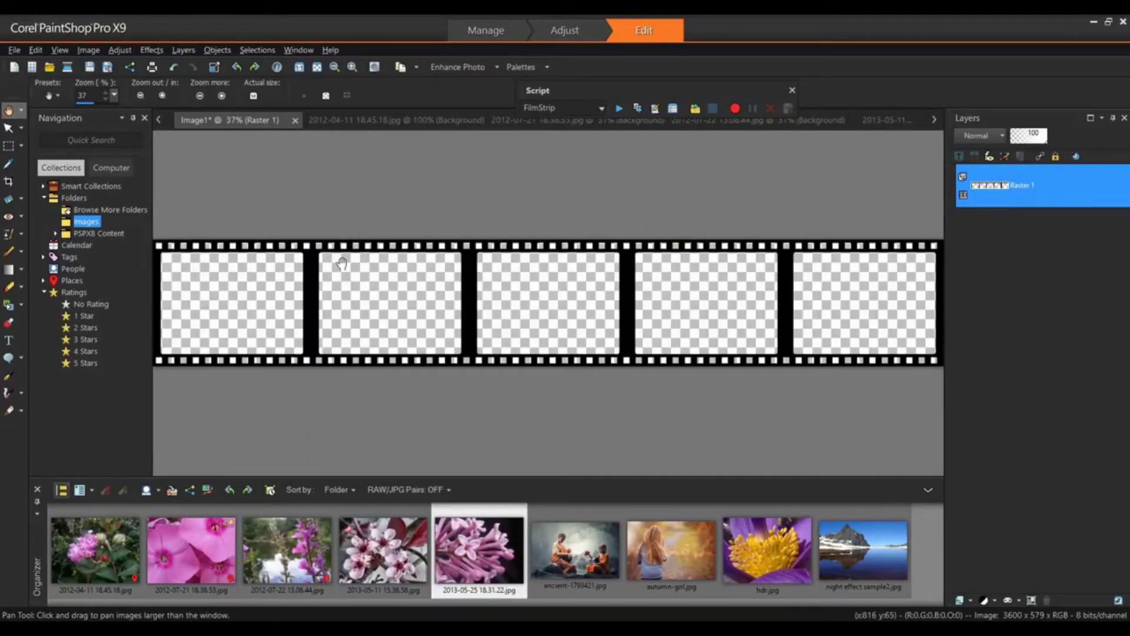
# Rerun the FilmStrip script and answer Yes to continue with step 2.
pyautogui.click(618, 108)
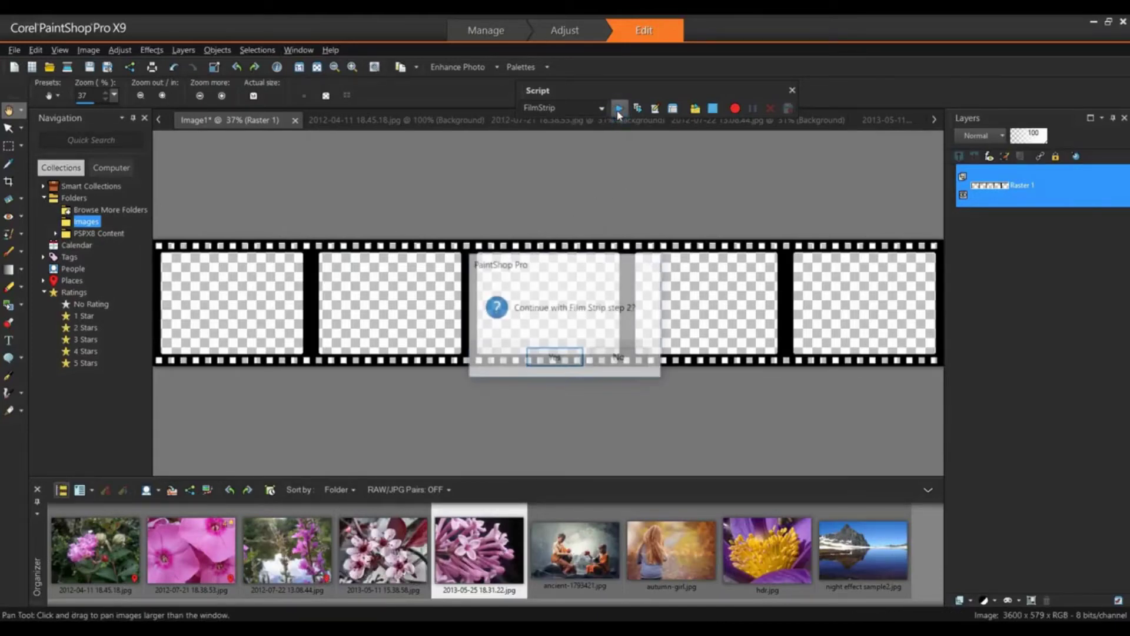
pyautogui.click(571, 356)
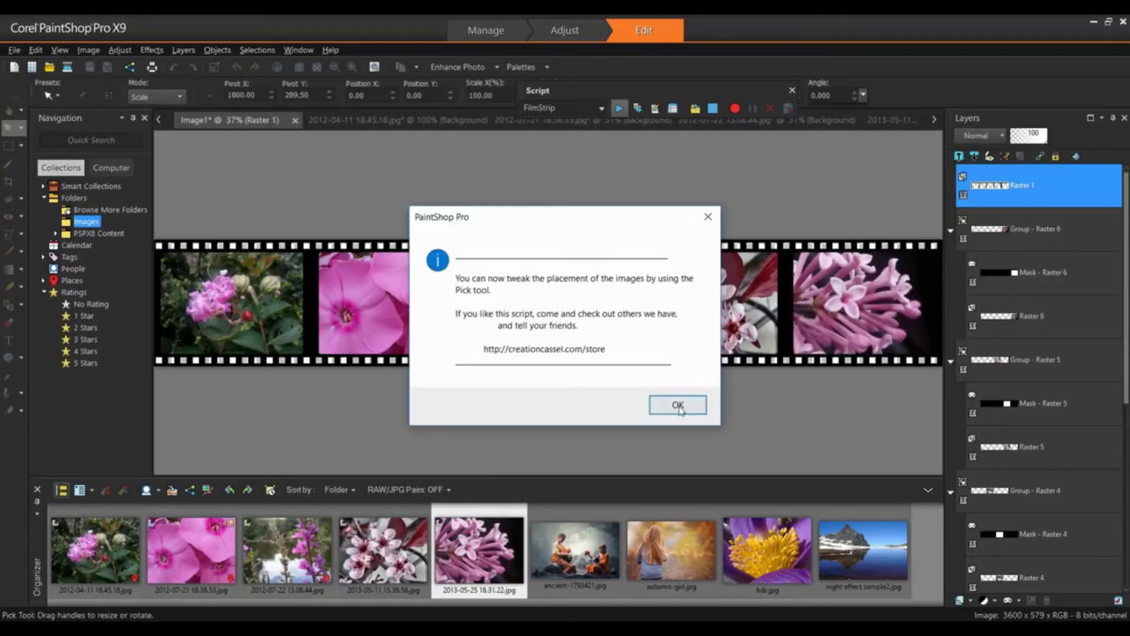
pyautogui.click(679, 408)
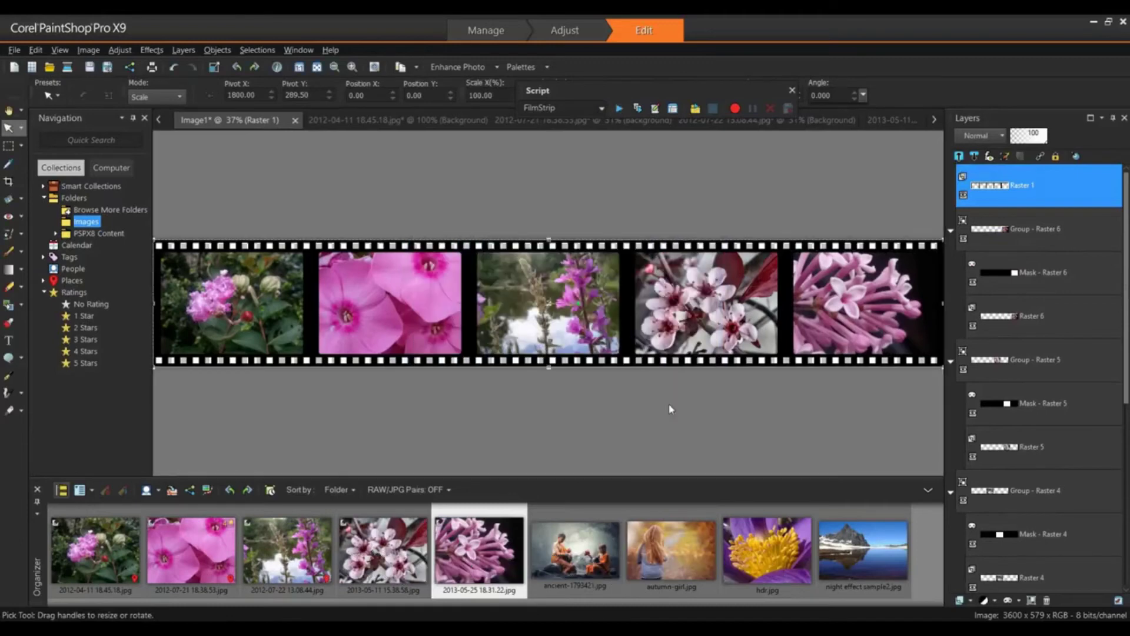